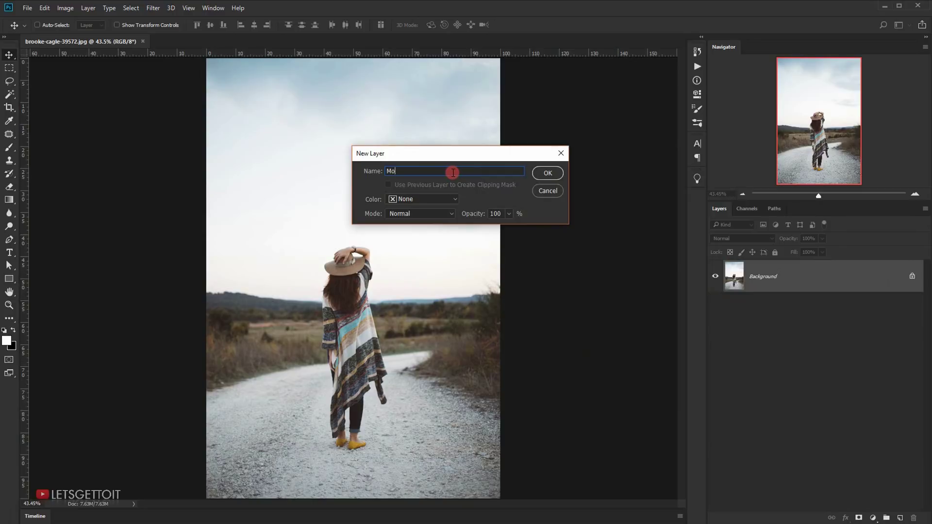
- Convert the locked Background into an editable layer named Model
{"action": "key", "text": "Return"}
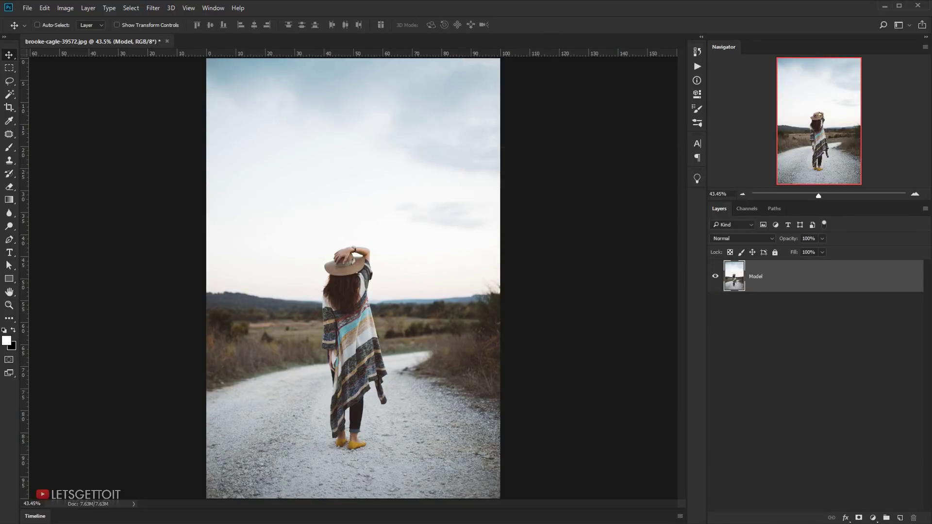
- Open pexels-photo-210259.jpg from the Tut folder and paste the sunset image as a new layer into brooke-cagle-39572.jpg
{"action": "key", "text": "alt+Tab"}
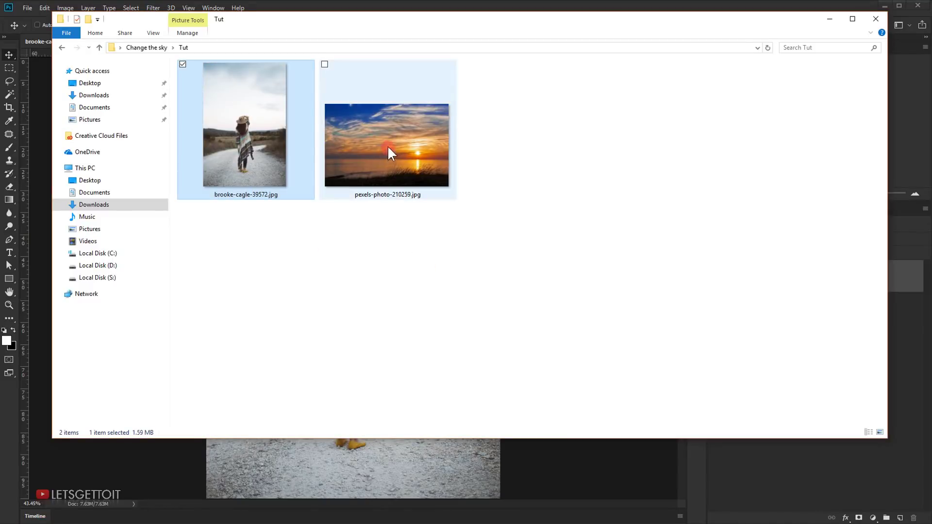
{"action": "left_click_drag", "start_coordinate": [387, 146], "coordinate": [11, 391]}
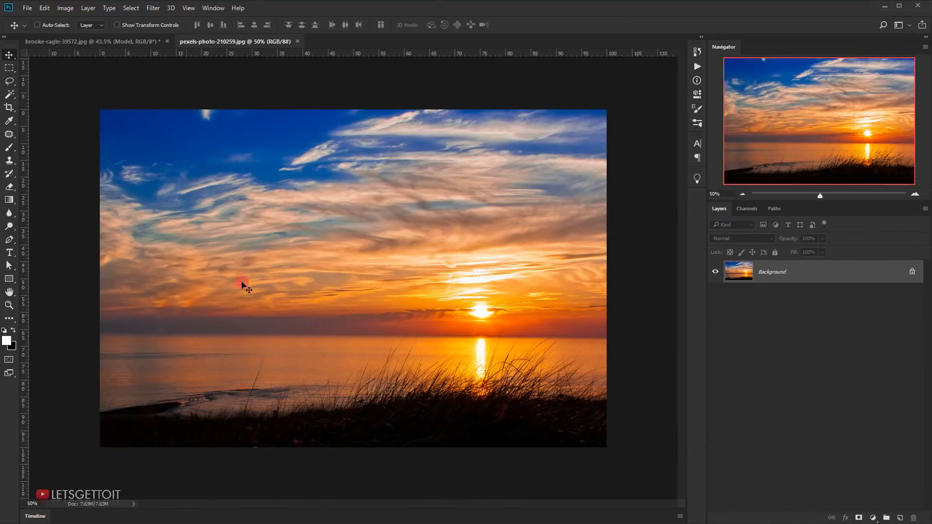
{"action": "left_click", "coordinate": [100, 40]}
{"action": "key", "text": "ctrl+v"}
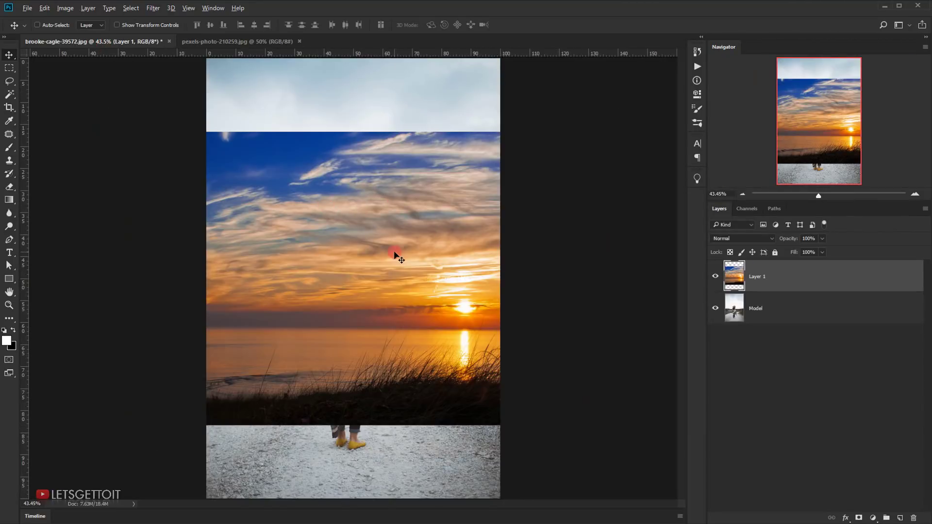
- Lower the sunset layer's opacity to 53% and move it up so its horizon lines up with the model photo's horizon
{"action": "key", "text": "ctrl+minus"}
{"action": "scroll", "coordinate": [366, 250], "scroll_direction": "up", "scroll_amount": 1}
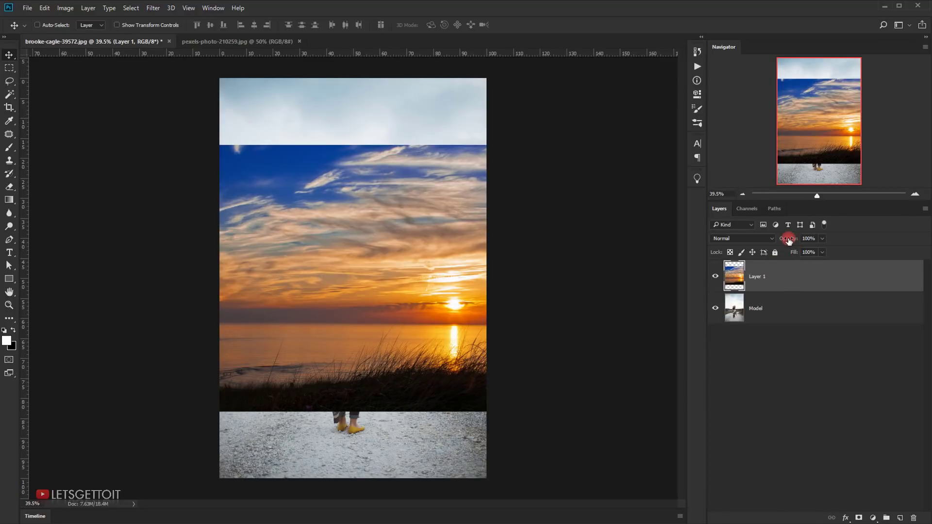
{"action": "left_click_drag", "start_coordinate": [789, 240], "coordinate": [765, 238]}
{"action": "left_click", "coordinate": [428, 274]}
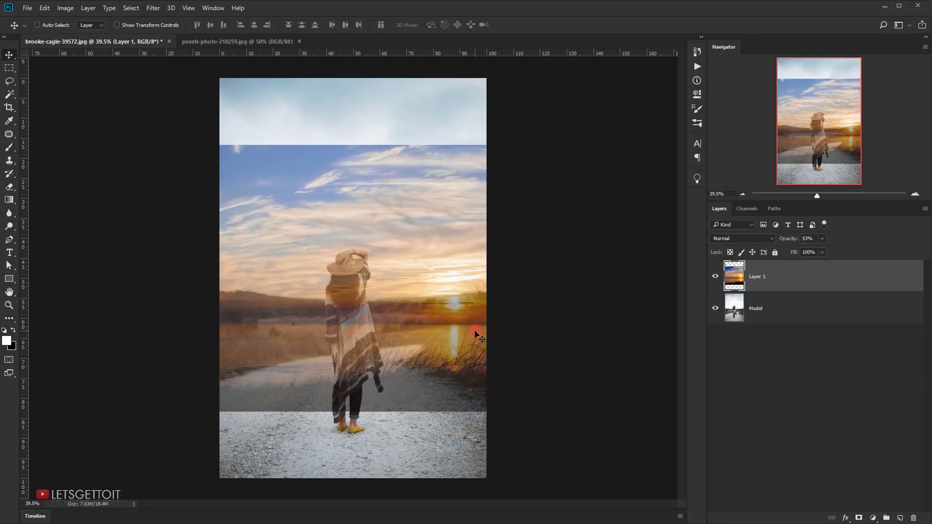
{"action": "left_click_drag", "start_coordinate": [449, 335], "coordinate": [433, 322]}
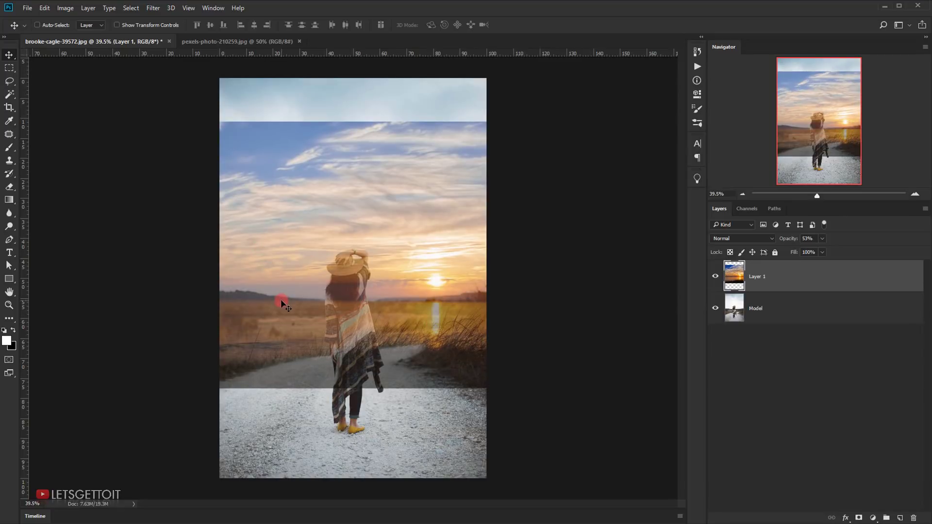
- Scale the sunset layer to about 115.3% with Free Transform and realign it with the horizon behind the model
{"action": "key", "text": "ctrl+t"}
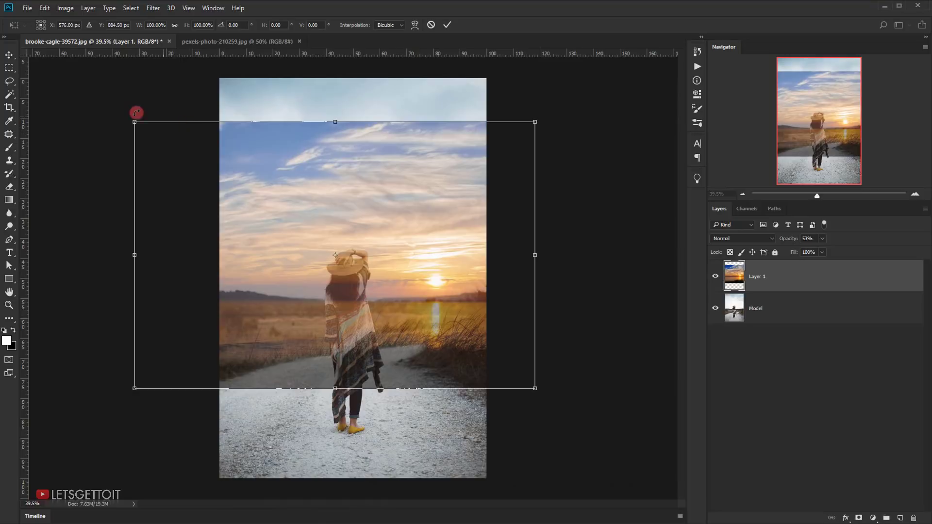
{"action": "left_click_drag", "start_coordinate": [135, 120], "coordinate": [73, 81]}
{"action": "left_click_drag", "start_coordinate": [438, 277], "coordinate": [439, 287]}
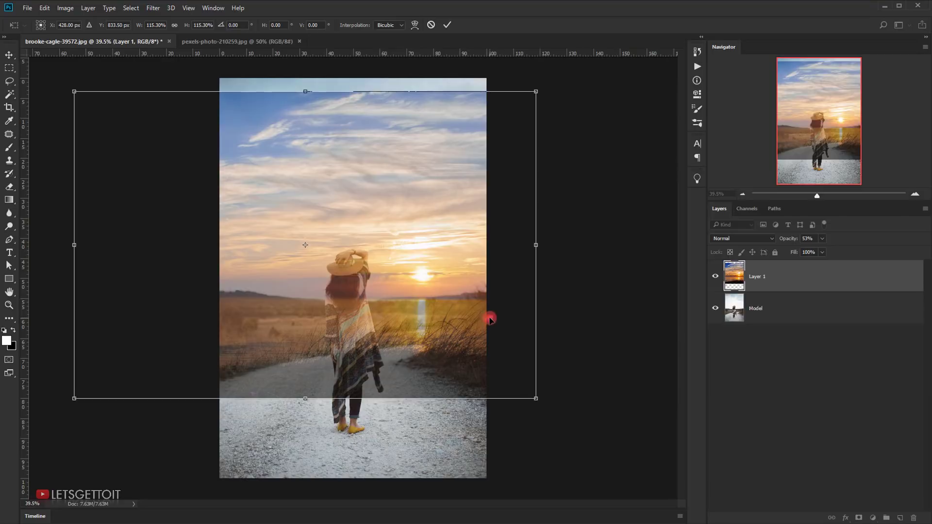
{"action": "left_click_drag", "start_coordinate": [490, 319], "coordinate": [491, 316]}
{"action": "left_click", "coordinate": [418, 309]}
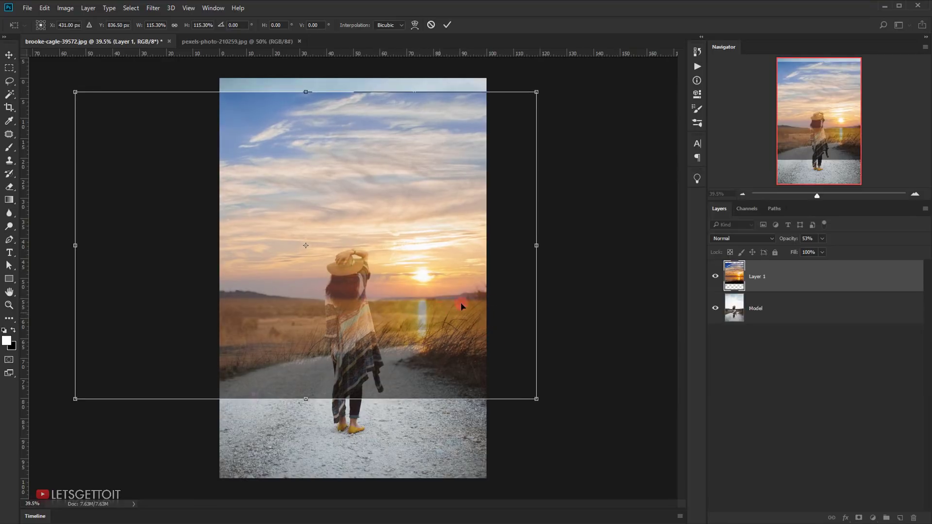
{"action": "left_click_drag", "start_coordinate": [377, 311], "coordinate": [376, 313]}
{"action": "left_click", "coordinate": [271, 160]}
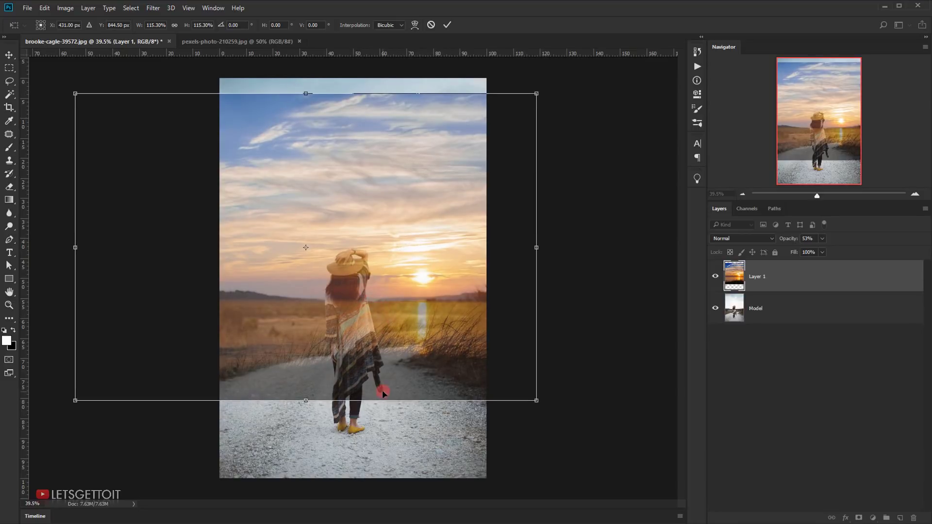
- Stretch the sunset layer vertically to about 123.5% height so it reaches the top of the photo, and apply the transform
{"action": "left_click_drag", "start_coordinate": [302, 89], "coordinate": [298, 78]}
{"action": "left_click", "coordinate": [447, 235]}
{"action": "left_click", "coordinate": [345, 410]}
{"action": "left_click_drag", "start_coordinate": [305, 400], "coordinate": [305, 407]}
{"action": "left_click", "coordinate": [440, 373]}
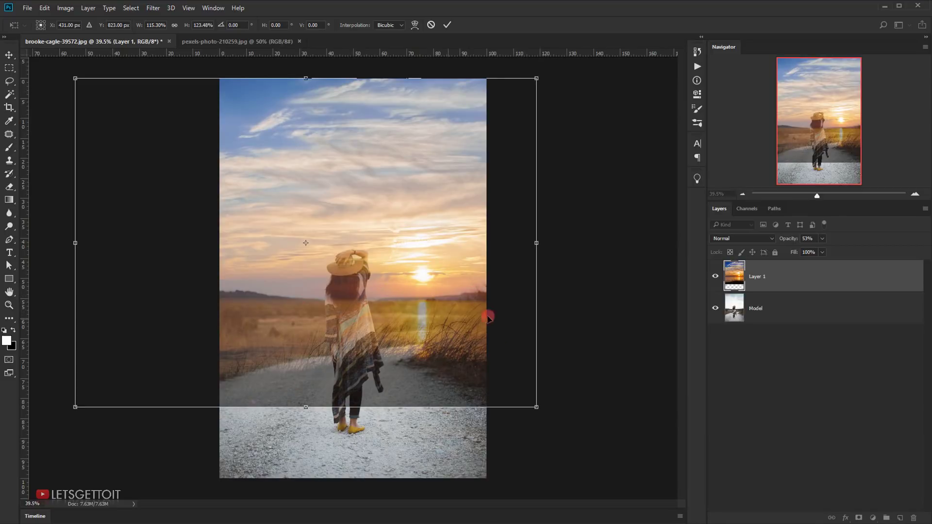
{"action": "left_click", "coordinate": [451, 21]}
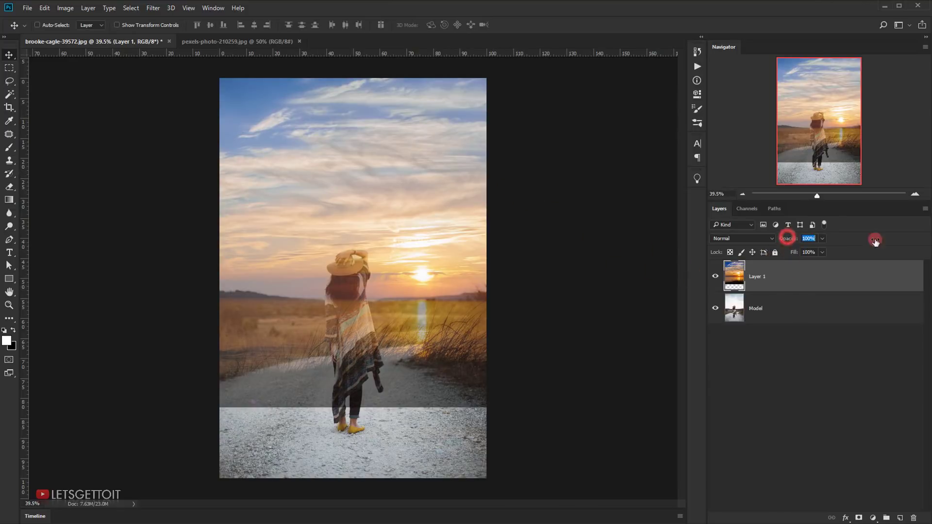
- Restore the sunset layer's opacity to 100% and rename the layer Sky sunset
{"action": "left_click_drag", "start_coordinate": [788, 238], "coordinate": [915, 232]}
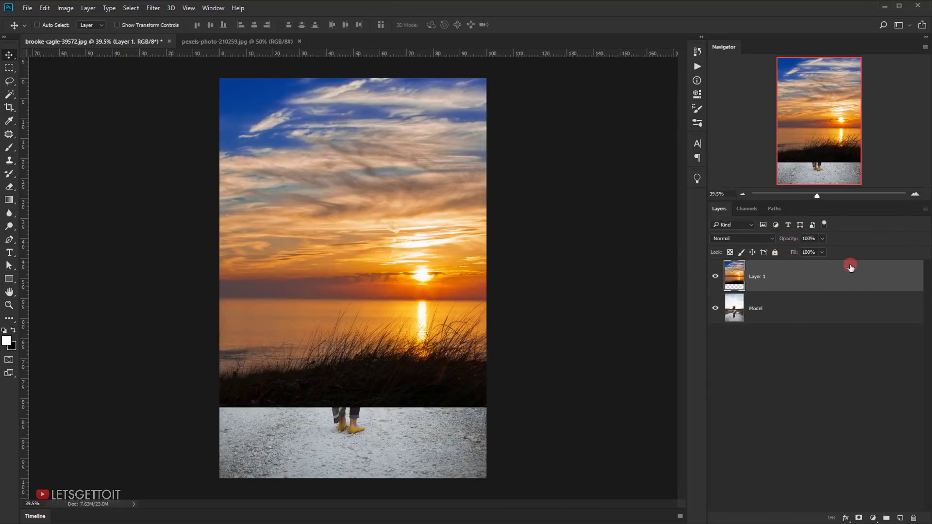
{"action": "double_click", "coordinate": [758, 276]}
{"action": "type", "text": "Sky sunset"}
{"action": "key", "text": "Return"}
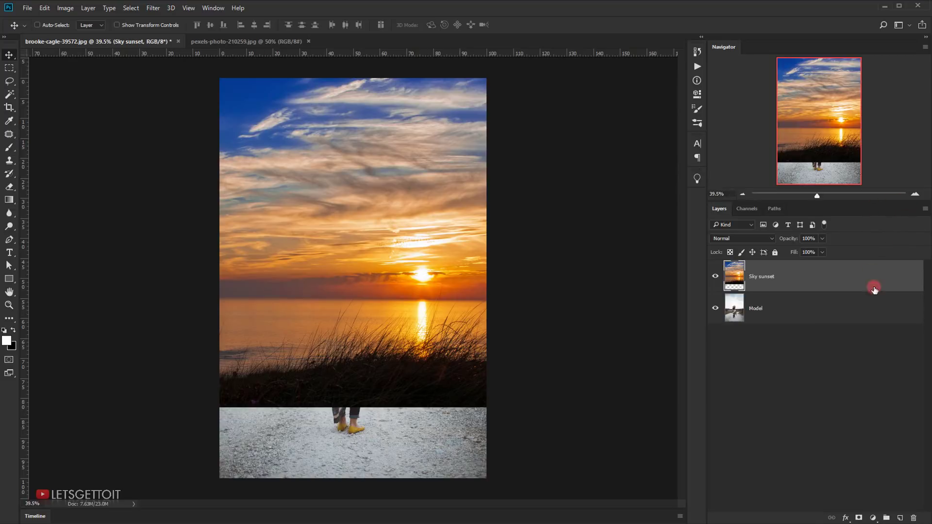
- Place the Sky sunset layer below Model and add a layer mask to the Model layer
{"action": "left_click_drag", "start_coordinate": [781, 275], "coordinate": [776, 313]}
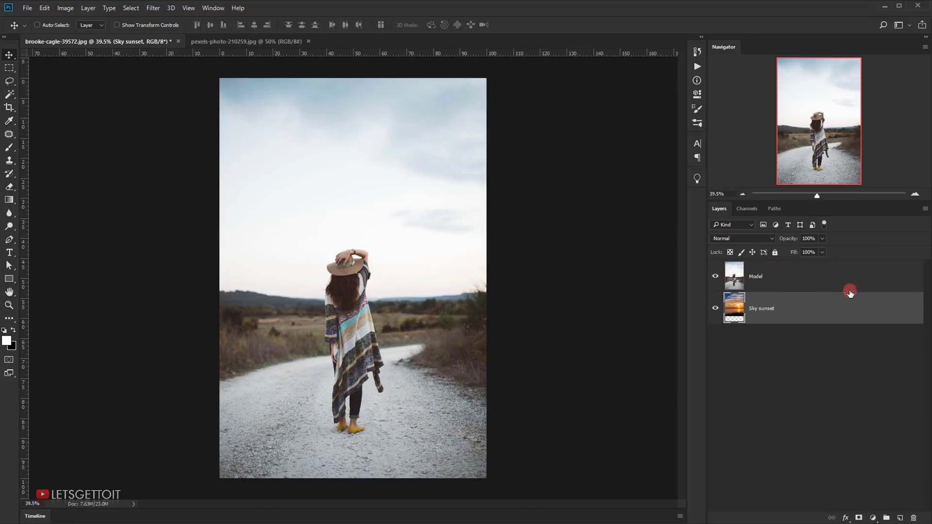
{"action": "left_click", "coordinate": [769, 280]}
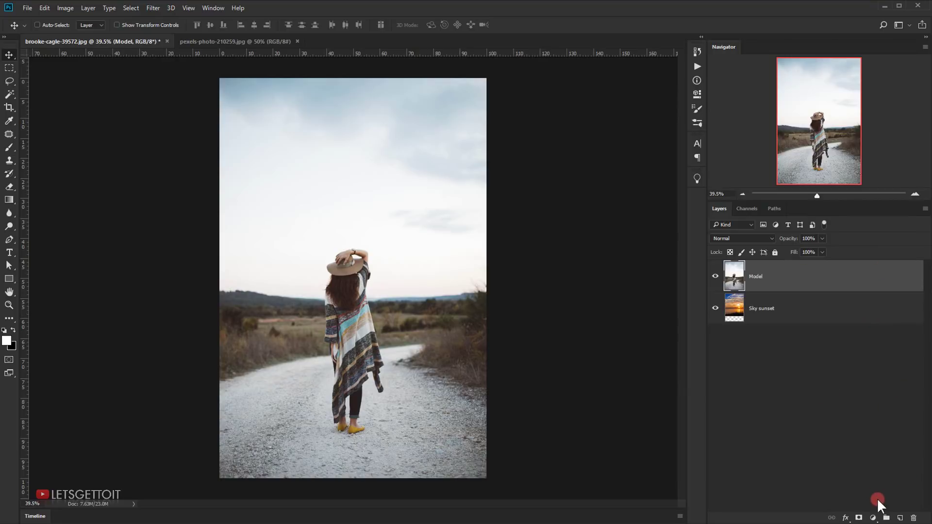
{"action": "left_click", "coordinate": [858, 517]}
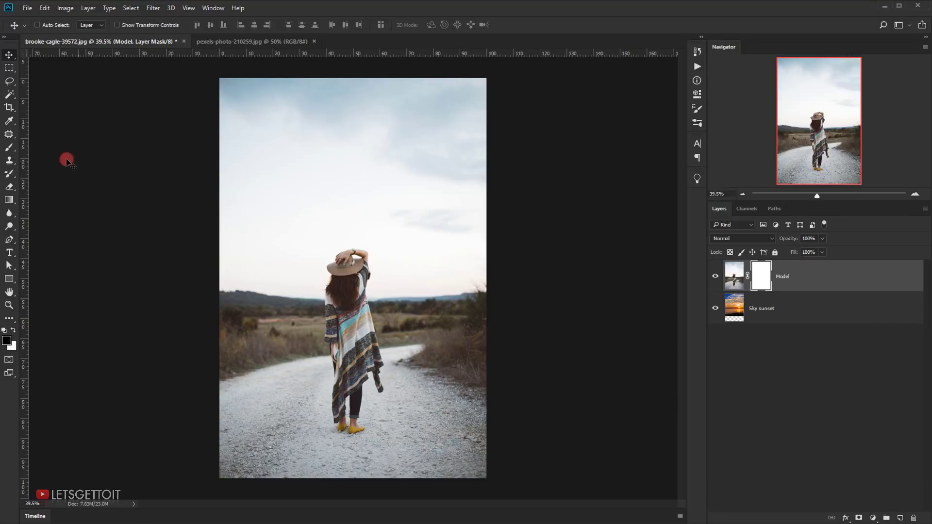
- Choose the Brush tool with a soft round tip and set its hardness to 0%
{"action": "left_click", "coordinate": [15, 148]}
{"action": "left_click", "coordinate": [42, 150]}
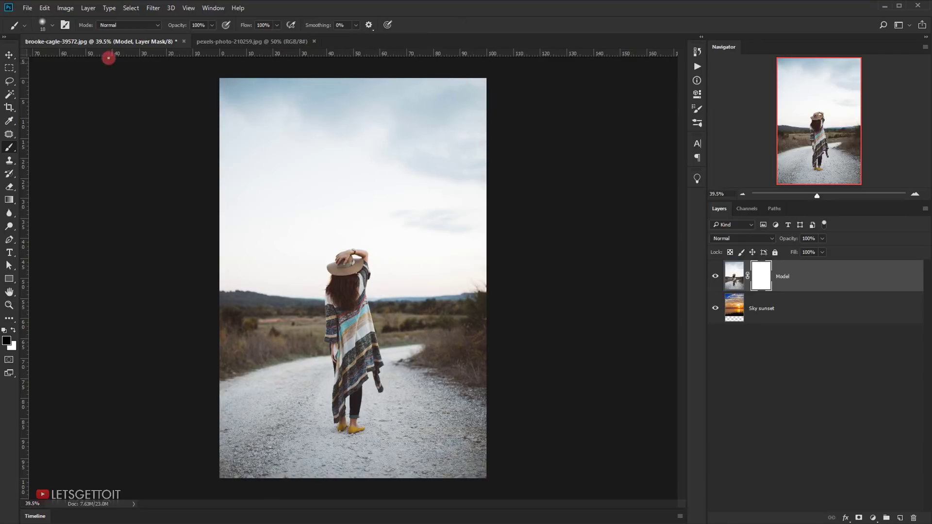
{"action": "left_click", "coordinate": [52, 24]}
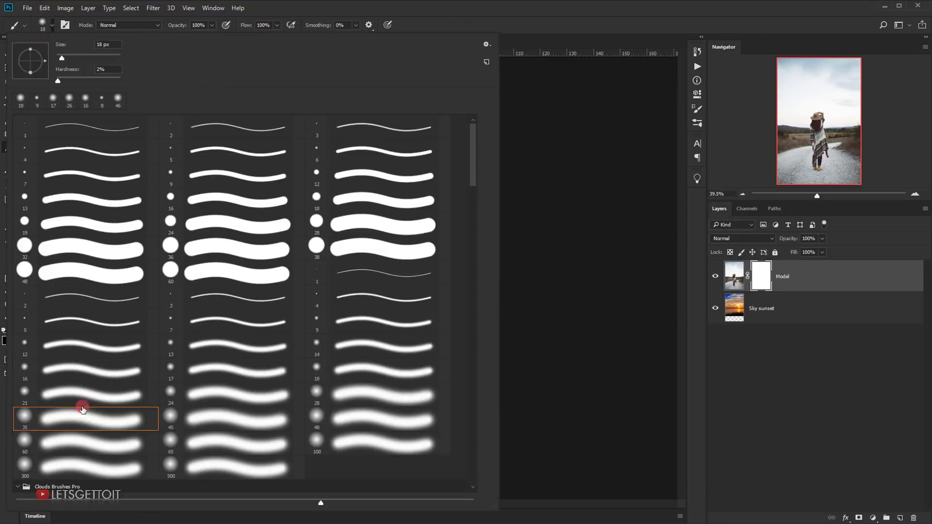
{"action": "left_click_drag", "start_coordinate": [55, 78], "coordinate": [48, 79]}
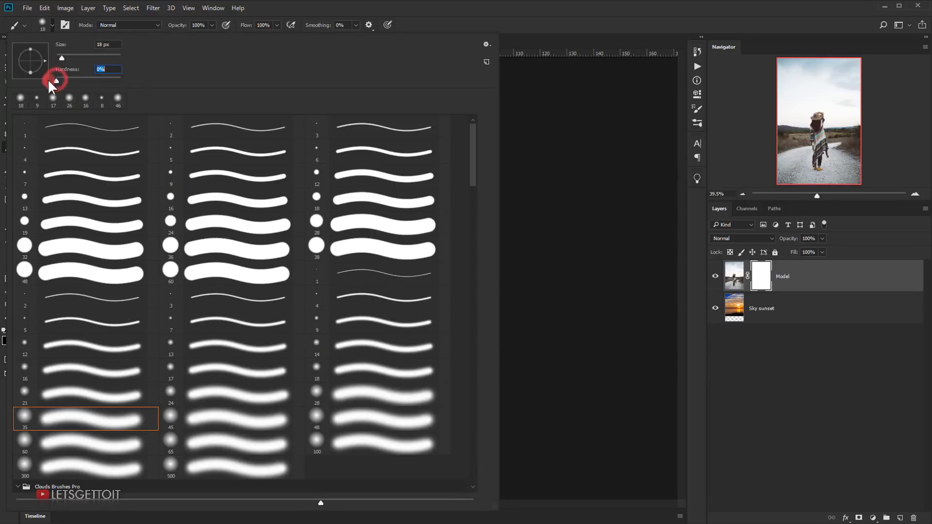
{"action": "left_click", "coordinate": [560, 42]}
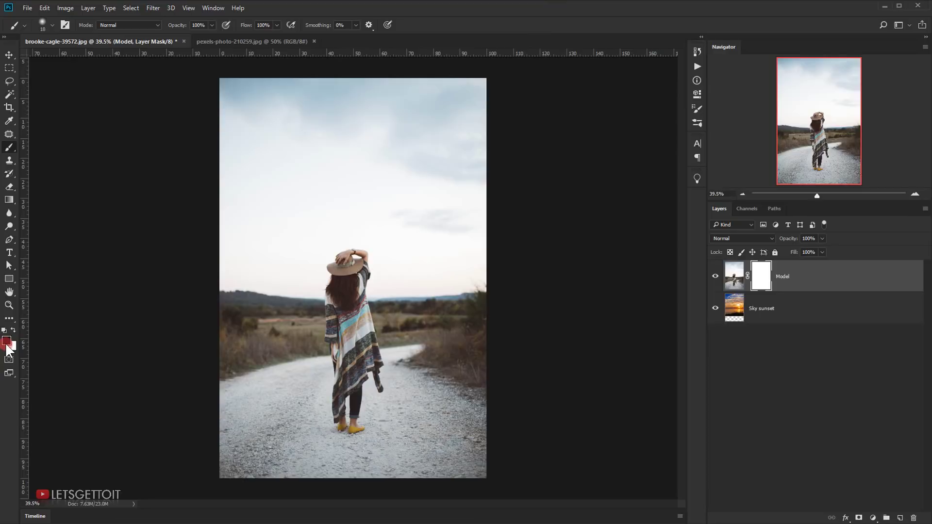
- Enlarge the brush to 944 px and paint straight black strokes across the Model mask to hide the original sky
{"action": "left_click_drag", "start_coordinate": [286, 254], "coordinate": [383, 291]}
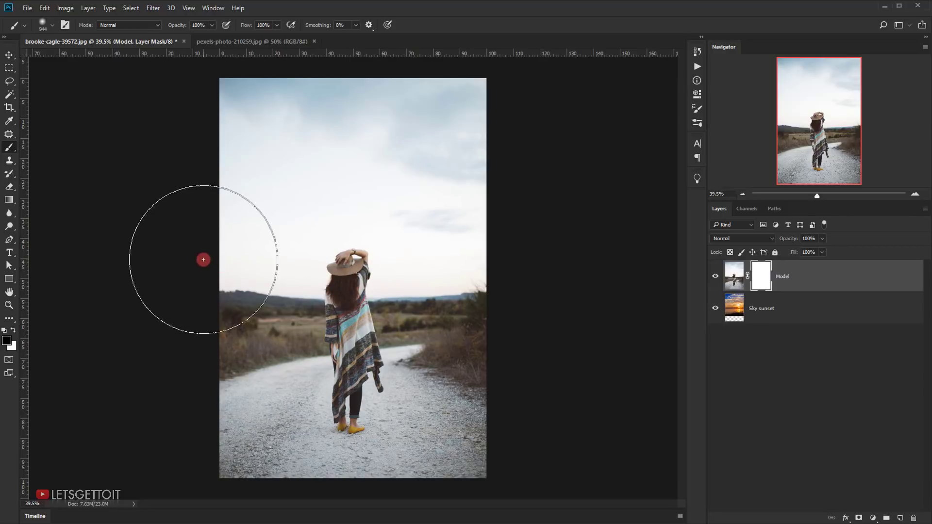
{"action": "key", "text": "shift"}
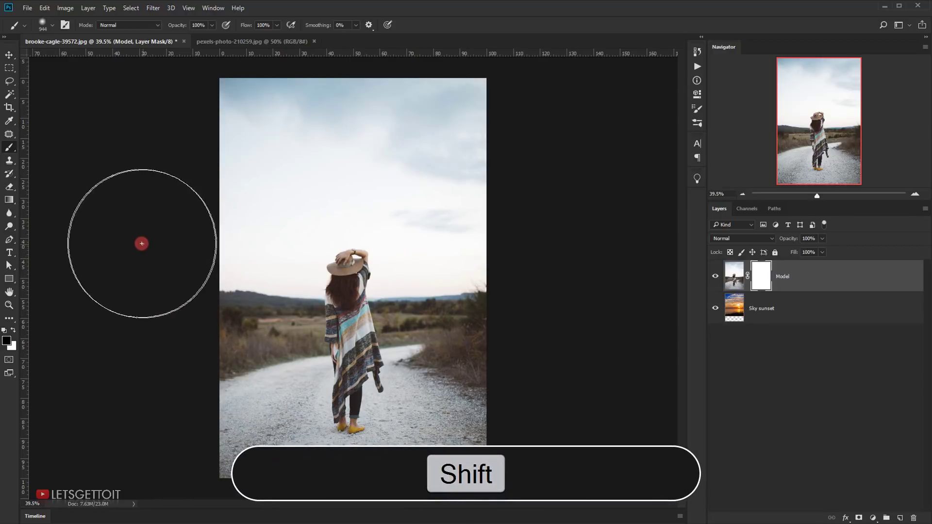
{"action": "left_click_drag", "start_coordinate": [141, 243], "coordinate": [689, 250]}
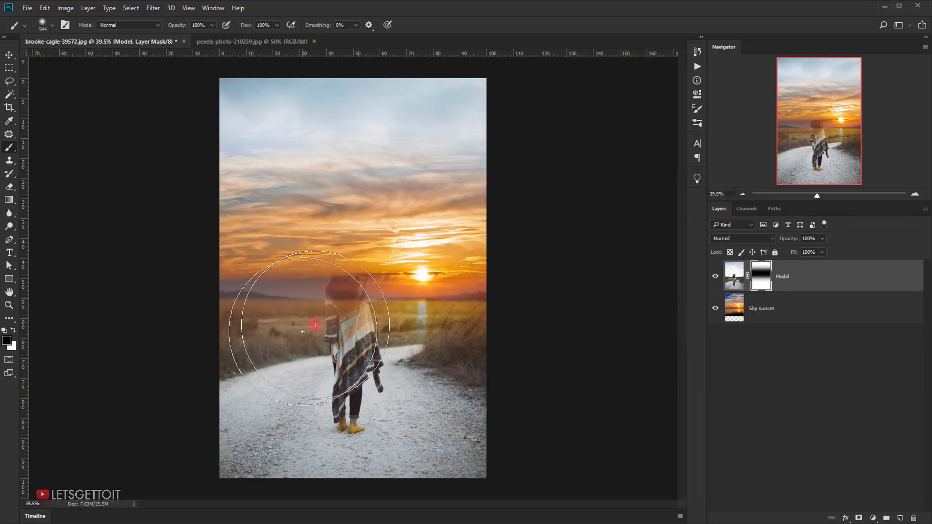
{"action": "mouse_move", "coordinate": [639, 139]}
{"action": "left_mouse_down"}
{"action": "mouse_move", "coordinate": [286, 153]}
{"action": "mouse_move", "coordinate": [79, 139]}
{"action": "left_mouse_up"}
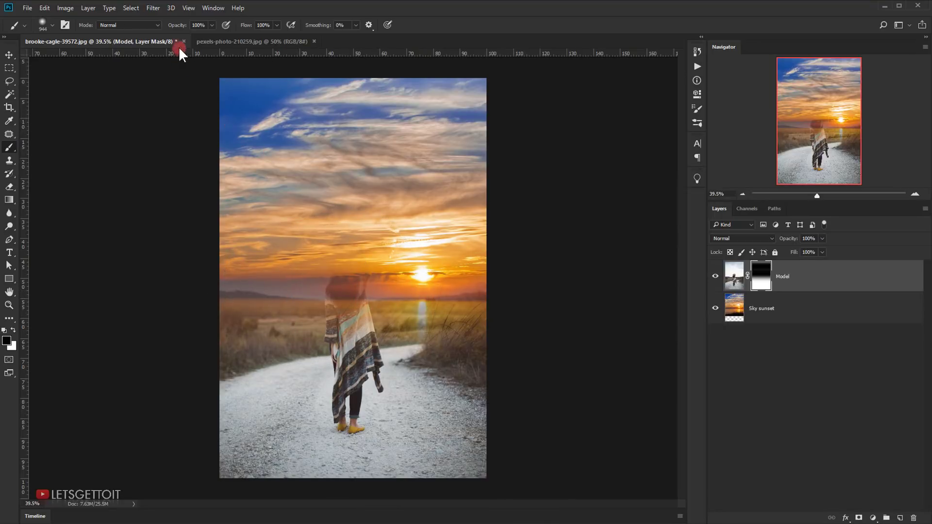
- Paint straight white strokes at 10% opacity with a 1187 px brush across the Model mask to soften the horizon transition
{"action": "left_click_drag", "start_coordinate": [181, 30], "coordinate": [165, 30]}
{"action": "left_click", "coordinate": [13, 331]}
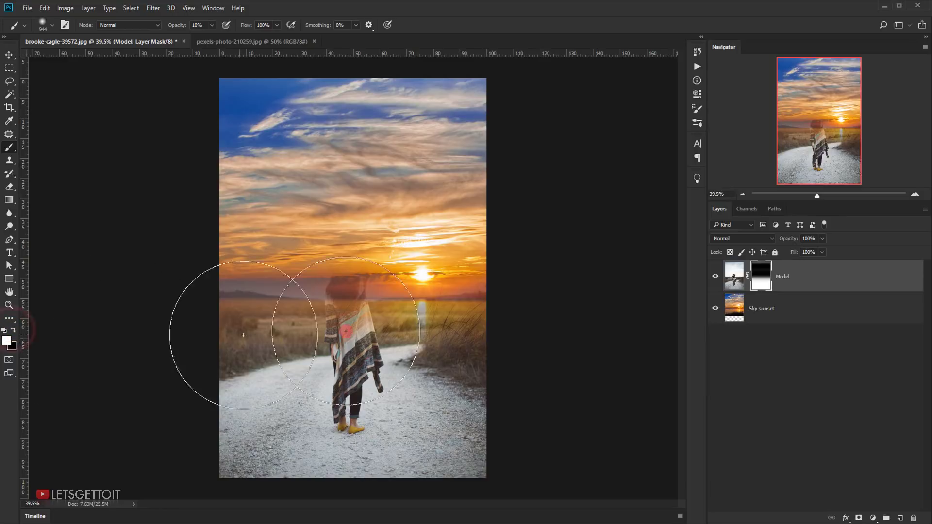
{"action": "mouse_move", "coordinate": [312, 309]}
{"action": "left_mouse_down"}
{"action": "mouse_move", "coordinate": [195, 295]}
{"action": "mouse_move", "coordinate": [339, 297]}
{"action": "mouse_move", "coordinate": [308, 307]}
{"action": "mouse_move", "coordinate": [330, 313]}
{"action": "mouse_move", "coordinate": [125, 350]}
{"action": "mouse_move", "coordinate": [27, 340]}
{"action": "mouse_move", "coordinate": [455, 343]}
{"action": "left_mouse_up"}
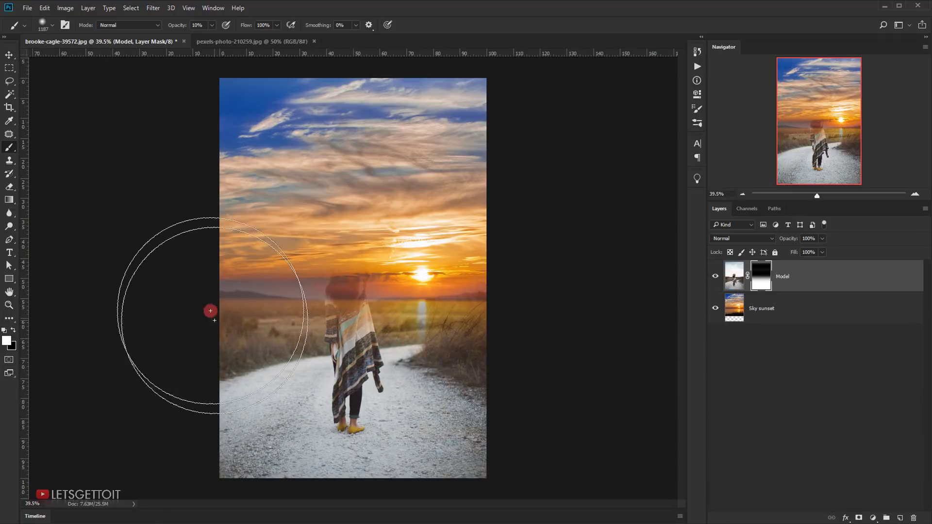
{"action": "left_click_drag", "start_coordinate": [141, 273], "coordinate": [127, 274]}
{"action": "left_click", "coordinate": [533, 282], "text": "shift"}
{"action": "left_click_drag", "start_coordinate": [532, 282], "coordinate": [728, 272]}
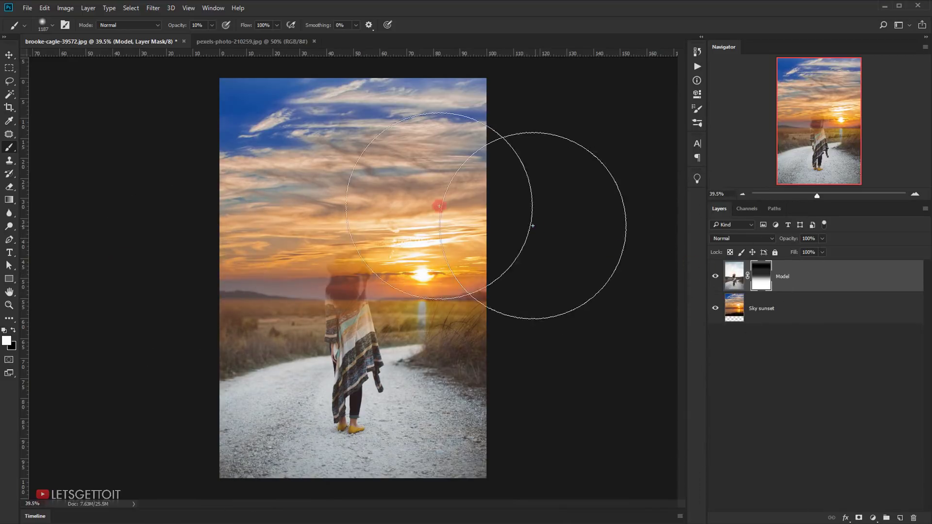
- Enlarge the white brush to 1405 px and paint further horizontal strokes over the sky area of the Model mask
{"action": "right_click", "coordinate": [424, 210], "text": "alt"}
{"action": "mouse_move", "coordinate": [597, 223]}
{"action": "left_mouse_down"}
{"action": "mouse_move", "coordinate": [242, 204]}
{"action": "mouse_move", "coordinate": [127, 179]}
{"action": "left_mouse_up"}
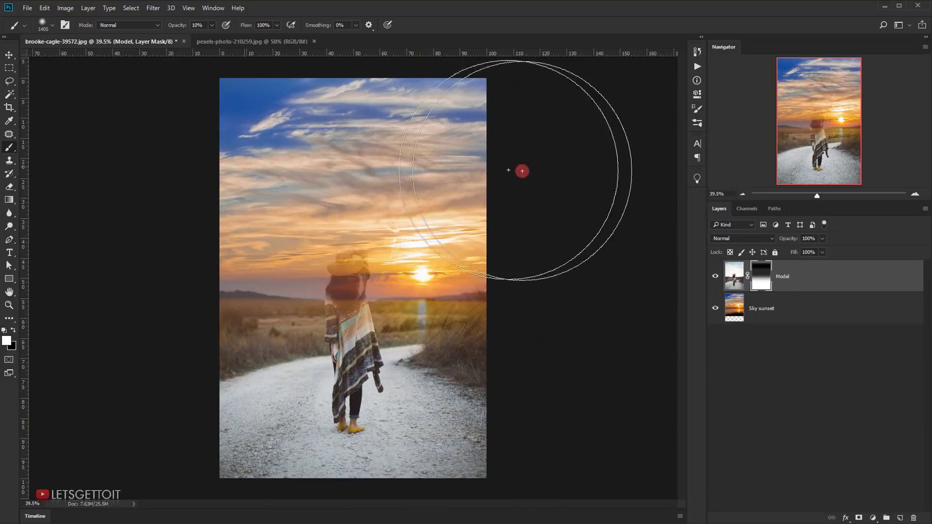
{"action": "mouse_move", "coordinate": [547, 302]}
{"action": "left_mouse_down"}
{"action": "mouse_move", "coordinate": [453, 307]}
{"action": "mouse_move", "coordinate": [56, 287]}
{"action": "mouse_move", "coordinate": [439, 328]}
{"action": "mouse_move", "coordinate": [410, 312]}
{"action": "mouse_move", "coordinate": [354, 328]}
{"action": "mouse_move", "coordinate": [257, 327]}
{"action": "mouse_move", "coordinate": [410, 324]}
{"action": "mouse_move", "coordinate": [279, 326]}
{"action": "mouse_move", "coordinate": [320, 333]}
{"action": "mouse_move", "coordinate": [410, 308]}
{"action": "mouse_move", "coordinate": [494, 369]}
{"action": "mouse_move", "coordinate": [447, 361]}
{"action": "mouse_move", "coordinate": [437, 330]}
{"action": "mouse_move", "coordinate": [419, 315]}
{"action": "mouse_move", "coordinate": [366, 332]}
{"action": "mouse_move", "coordinate": [430, 318]}
{"action": "mouse_move", "coordinate": [291, 325]}
{"action": "left_mouse_up"}
{"action": "mouse_move", "coordinate": [514, 172]}
{"action": "left_mouse_down"}
{"action": "mouse_move", "coordinate": [353, 253]}
{"action": "mouse_move", "coordinate": [486, 316]}
{"action": "mouse_move", "coordinate": [388, 253]}
{"action": "mouse_move", "coordinate": [411, 266]}
{"action": "left_mouse_up"}
- Paint white at 100% opacity with a 70 px brush along the horizon on the Model mask to restore the distant field and hills
{"action": "mouse_move", "coordinate": [348, 295]}
{"action": "left_mouse_down", "text": "alt"}
{"action": "mouse_move", "coordinate": [320, 301]}
{"action": "mouse_move", "coordinate": [374, 280]}
{"action": "left_mouse_up", "text": "alt"}
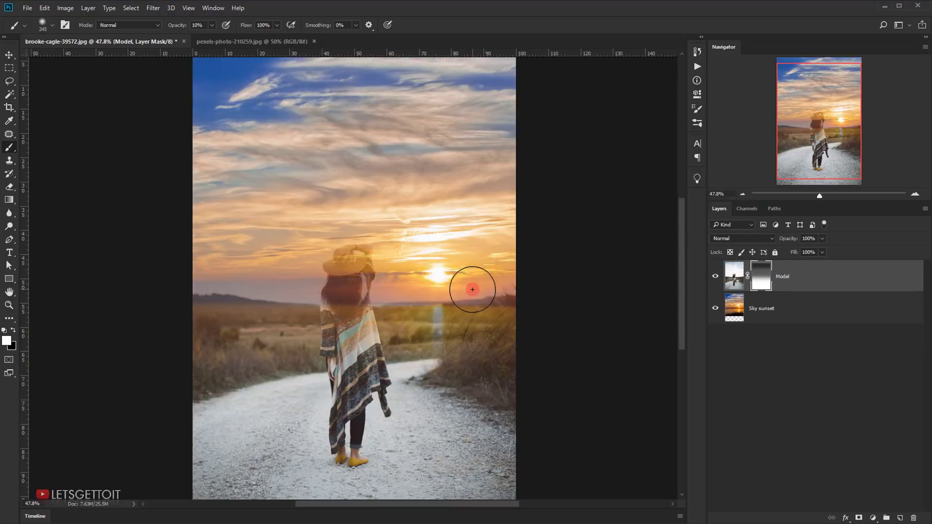
{"action": "left_click_drag", "start_coordinate": [170, 26], "coordinate": [386, 20]}
{"action": "left_click_drag", "start_coordinate": [352, 305], "coordinate": [337, 306], "text": "alt"}
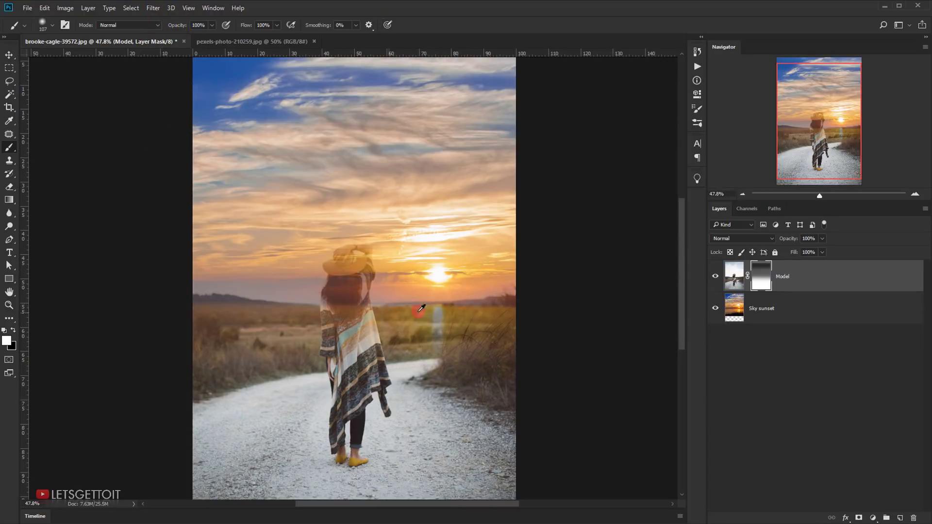
{"action": "scroll", "coordinate": [458, 292], "scroll_direction": "up", "scroll_amount": 3}
{"action": "left_click_drag", "start_coordinate": [481, 311], "coordinate": [493, 263]}
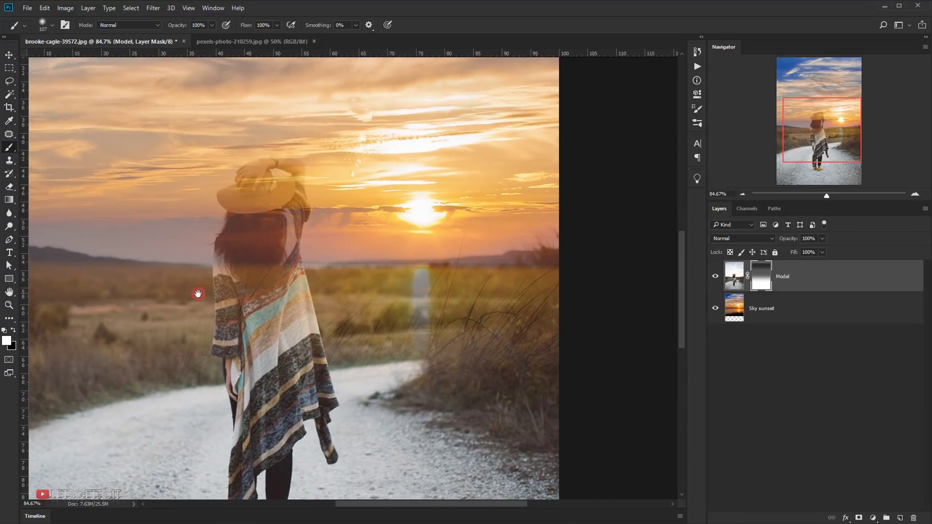
{"action": "left_click_drag", "start_coordinate": [197, 293], "coordinate": [330, 278]}
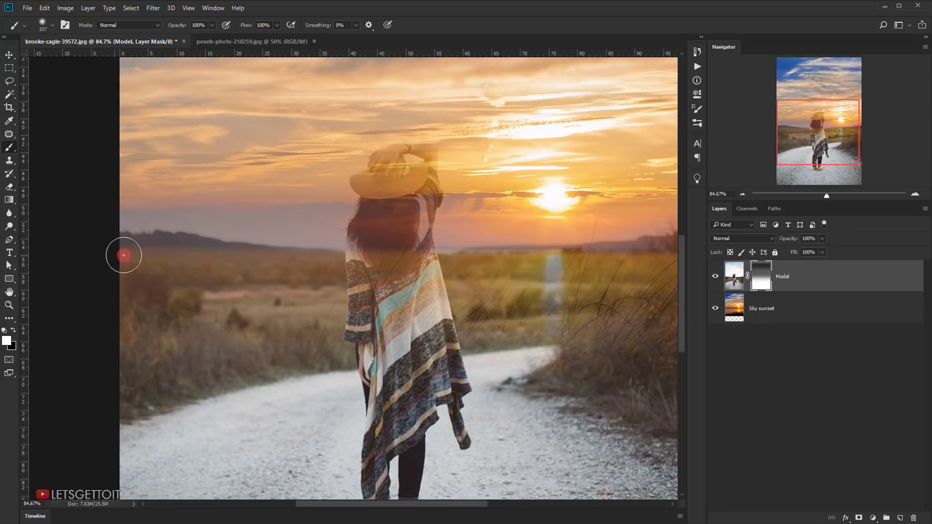
{"action": "left_click_drag", "start_coordinate": [361, 326], "coordinate": [291, 318]}
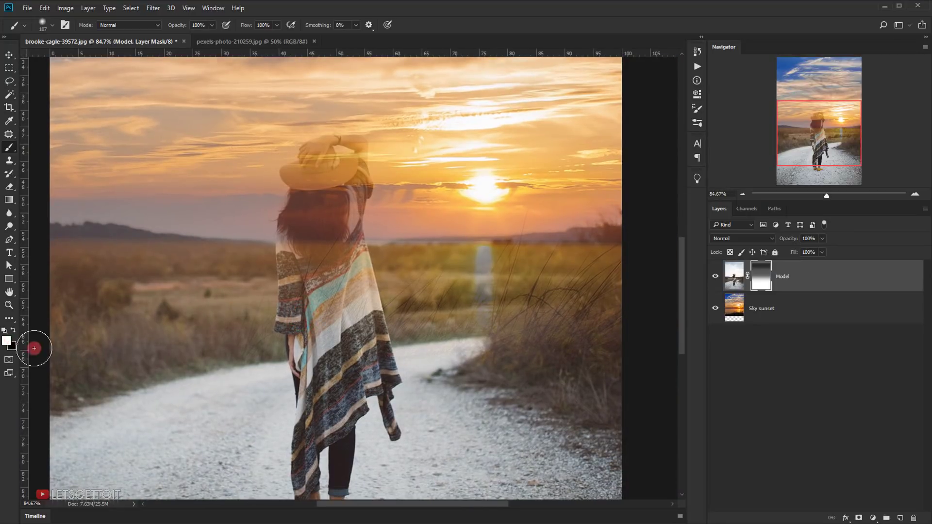
{"action": "left_click_drag", "start_coordinate": [548, 246], "coordinate": [542, 250]}
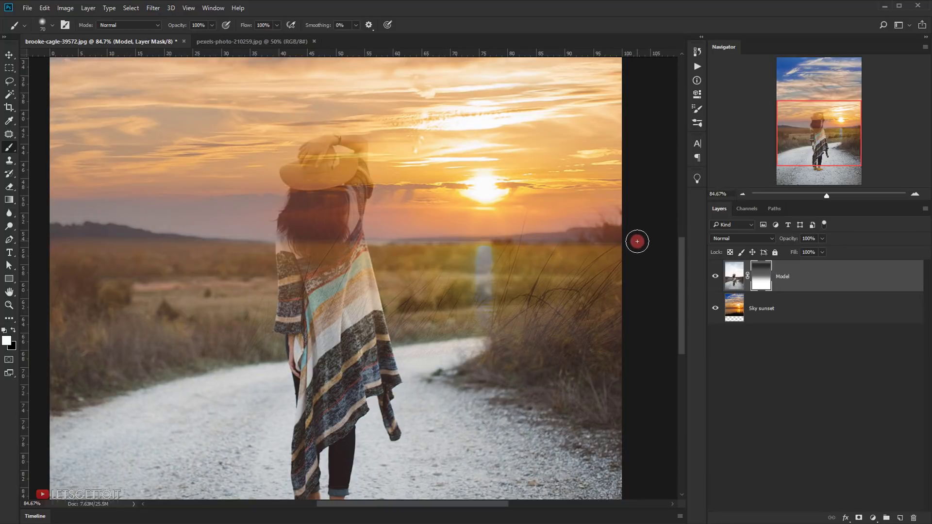
{"action": "left_click_drag", "start_coordinate": [637, 240], "coordinate": [487, 256]}
{"action": "mouse_move", "coordinate": [462, 256]}
{"action": "left_mouse_down"}
{"action": "mouse_move", "coordinate": [312, 265]}
{"action": "mouse_move", "coordinate": [56, 242]}
{"action": "mouse_move", "coordinate": [187, 264]}
{"action": "mouse_move", "coordinate": [156, 254]}
{"action": "mouse_move", "coordinate": [606, 286]}
{"action": "left_mouse_up"}
{"action": "mouse_move", "coordinate": [506, 297]}
{"action": "left_mouse_down"}
{"action": "mouse_move", "coordinate": [391, 279]}
{"action": "mouse_move", "coordinate": [398, 288]}
{"action": "left_mouse_up"}
- Enlarge the brush to 233 px and paint white across the field on the Model mask to bring back the original grass
{"action": "right_click", "coordinate": [398, 289], "text": "alt"}
{"action": "right_click", "coordinate": [561, 327], "text": "alt"}
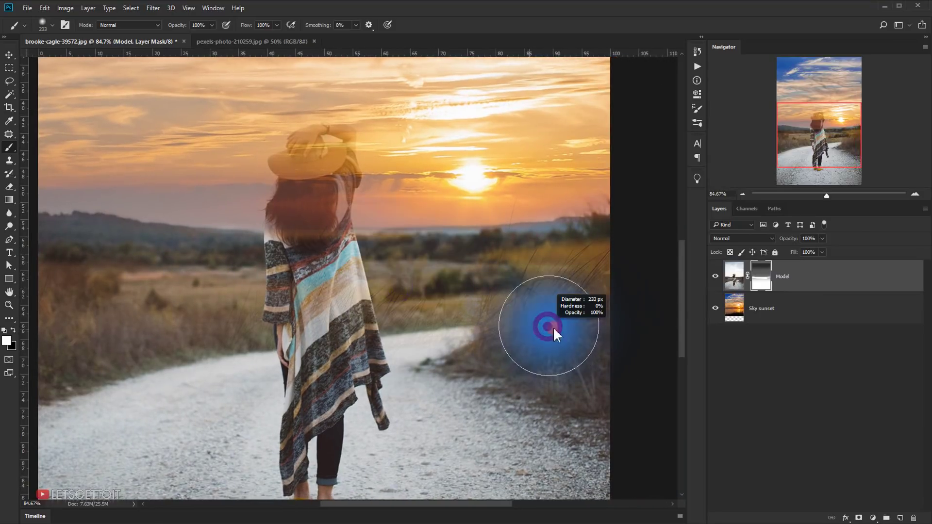
{"action": "mouse_move", "coordinate": [481, 308]}
{"action": "left_mouse_down"}
{"action": "mouse_move", "coordinate": [536, 284]}
{"action": "mouse_move", "coordinate": [565, 286]}
{"action": "mouse_move", "coordinate": [620, 336]}
{"action": "mouse_move", "coordinate": [595, 281]}
{"action": "mouse_move", "coordinate": [613, 302]}
{"action": "mouse_move", "coordinate": [526, 352]}
{"action": "mouse_move", "coordinate": [205, 361]}
{"action": "mouse_move", "coordinate": [167, 346]}
{"action": "mouse_move", "coordinate": [214, 353]}
{"action": "mouse_move", "coordinate": [133, 349]}
{"action": "left_mouse_up"}
{"action": "left_click_drag", "start_coordinate": [292, 307], "coordinate": [375, 291]}
{"action": "left_click_drag", "start_coordinate": [205, 288], "coordinate": [120, 284]}
{"action": "key", "text": "ctrl+0"}
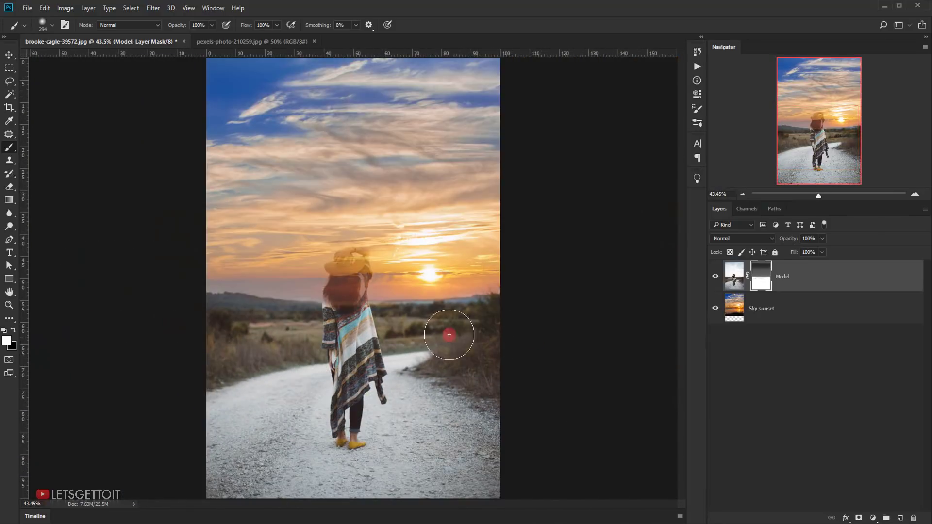
- Paint white over the model's hair and upper back on the Model mask to make them fully opaque
{"action": "right_click", "coordinate": [330, 331], "text": "alt"}
{"action": "scroll", "coordinate": [330, 331], "scroll_direction": "up", "scroll_amount": 6}
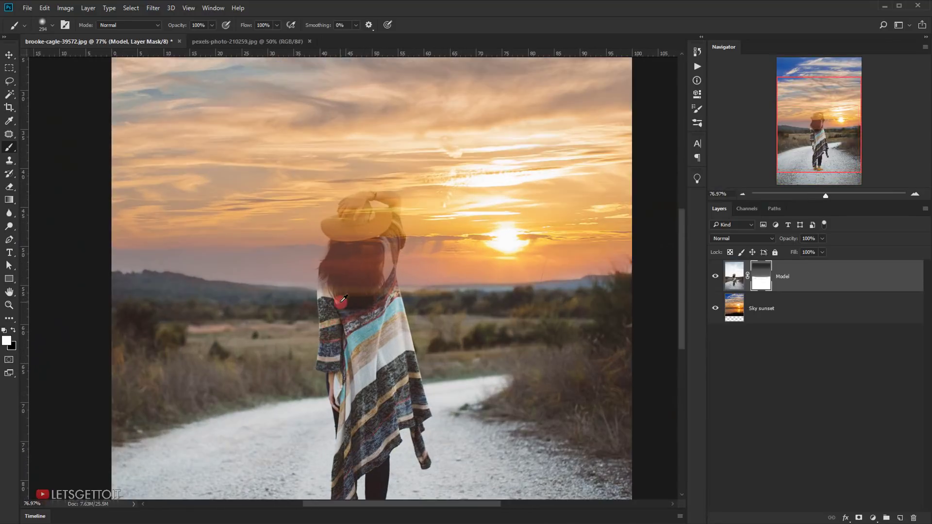
{"action": "right_click", "coordinate": [368, 297], "text": "alt"}
{"action": "scroll", "coordinate": [362, 306], "scroll_direction": "up", "scroll_amount": 3}
{"action": "mouse_move", "coordinate": [345, 248]}
{"action": "left_mouse_down"}
{"action": "mouse_move", "coordinate": [366, 237]}
{"action": "mouse_move", "coordinate": [373, 261]}
{"action": "mouse_move", "coordinate": [359, 243]}
{"action": "mouse_move", "coordinate": [366, 280]}
{"action": "mouse_move", "coordinate": [364, 258]}
{"action": "mouse_move", "coordinate": [356, 275]}
{"action": "mouse_move", "coordinate": [368, 295]}
{"action": "mouse_move", "coordinate": [366, 232]}
{"action": "mouse_move", "coordinate": [365, 312]}
{"action": "mouse_move", "coordinate": [345, 294]}
{"action": "mouse_move", "coordinate": [349, 227]}
{"action": "mouse_move", "coordinate": [362, 245]}
{"action": "left_mouse_up"}
{"action": "right_click", "coordinate": [363, 242], "text": "alt"}
{"action": "scroll", "coordinate": [338, 194], "scroll_direction": "up", "scroll_amount": 3}
{"action": "scroll", "coordinate": [344, 198], "scroll_direction": "up", "scroll_amount": 3}
- Reduce the brush to 45 px and paint white over the hat and the hand on the Model mask
{"action": "right_click", "coordinate": [395, 214], "text": "alt"}
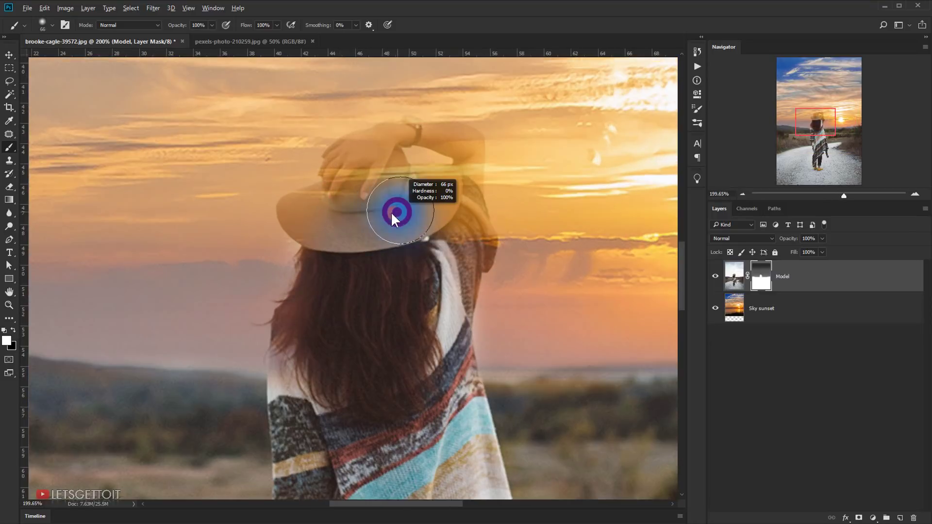
{"action": "mouse_move", "coordinate": [364, 191]}
{"action": "left_mouse_down"}
{"action": "mouse_move", "coordinate": [381, 153]}
{"action": "mouse_move", "coordinate": [363, 187]}
{"action": "mouse_move", "coordinate": [316, 223]}
{"action": "left_mouse_up"}
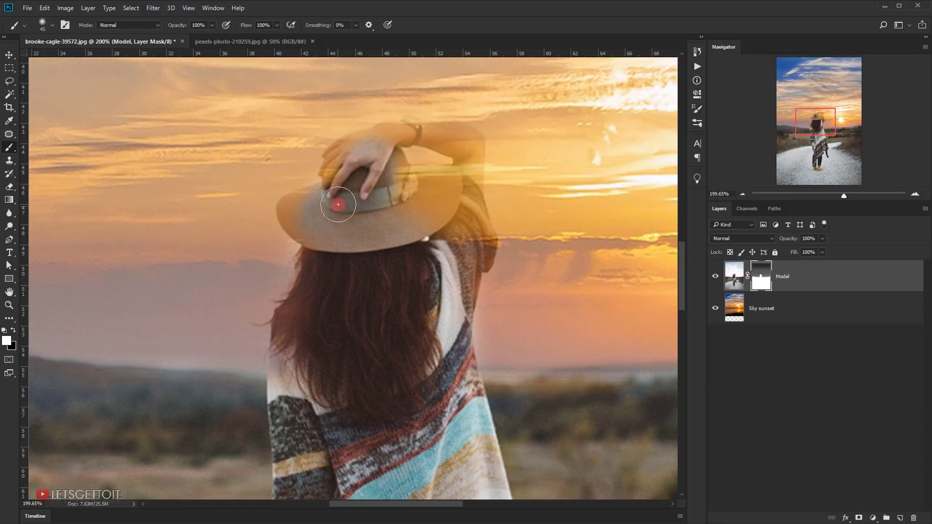
{"action": "left_click_drag", "start_coordinate": [344, 210], "coordinate": [335, 211]}
{"action": "mouse_move", "coordinate": [325, 212]}
{"action": "left_mouse_down"}
{"action": "mouse_move", "coordinate": [349, 194]}
{"action": "mouse_move", "coordinate": [361, 203]}
{"action": "mouse_move", "coordinate": [351, 204]}
{"action": "mouse_move", "coordinate": [353, 253]}
{"action": "mouse_move", "coordinate": [497, 217]}
{"action": "mouse_move", "coordinate": [348, 138]}
{"action": "mouse_move", "coordinate": [422, 114]}
{"action": "mouse_move", "coordinate": [504, 128]}
{"action": "mouse_move", "coordinate": [509, 203]}
{"action": "mouse_move", "coordinate": [418, 169]}
{"action": "mouse_move", "coordinate": [331, 217]}
{"action": "left_mouse_up"}
- Refine the Model mask with small white brushes of about 10 to 16 px along the fingers, watch, raised arm and sleeve edge
{"action": "scroll", "coordinate": [342, 204], "scroll_direction": "up", "scroll_amount": 2}
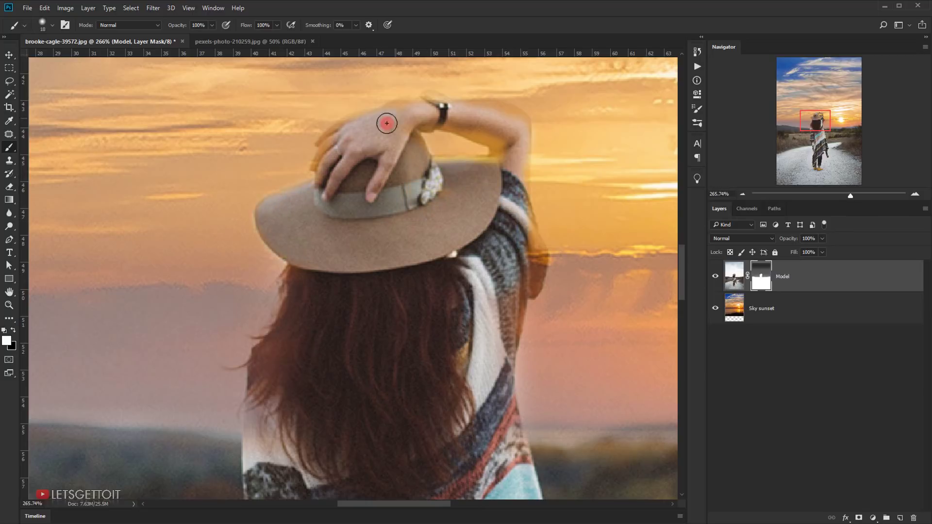
{"action": "left_click_drag", "start_coordinate": [409, 110], "coordinate": [413, 101]}
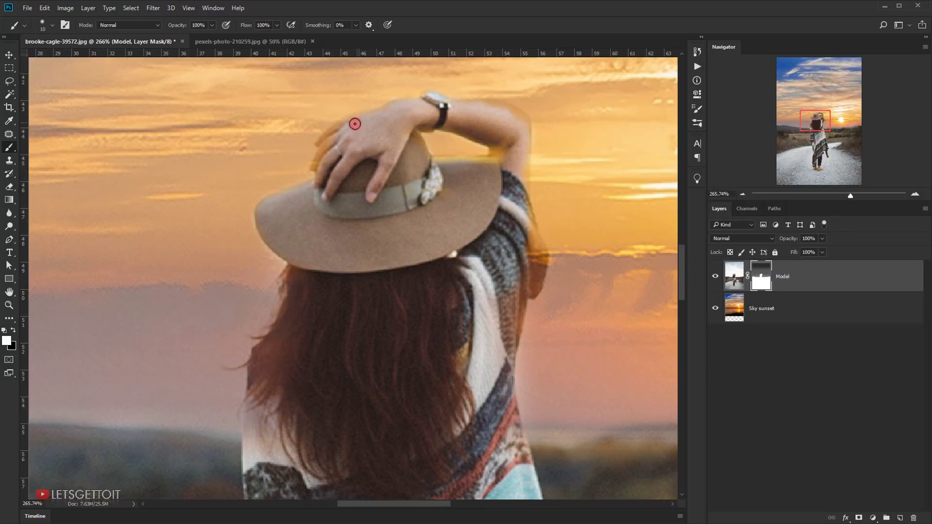
{"action": "right_click", "coordinate": [496, 159], "text": "alt"}
{"action": "mouse_move", "coordinate": [496, 158]}
{"action": "left_mouse_down"}
{"action": "mouse_move", "coordinate": [498, 137]}
{"action": "mouse_move", "coordinate": [516, 126]}
{"action": "left_mouse_up"}
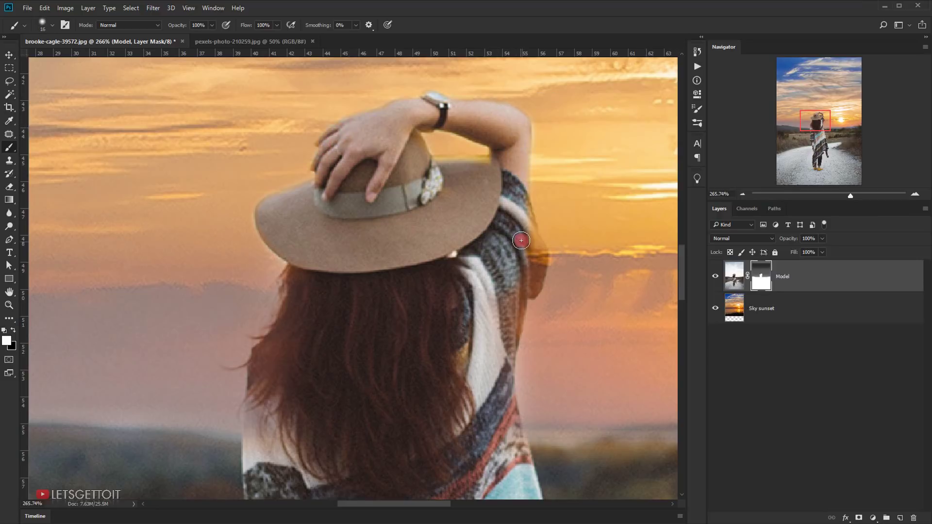
{"action": "mouse_move", "coordinate": [521, 212]}
{"action": "left_mouse_down"}
{"action": "mouse_move", "coordinate": [536, 272]}
{"action": "mouse_move", "coordinate": [514, 313]}
{"action": "left_mouse_up"}
{"action": "scroll", "coordinate": [500, 306], "scroll_direction": "down", "scroll_amount": 4}
{"action": "right_click", "coordinate": [395, 229], "text": "alt"}
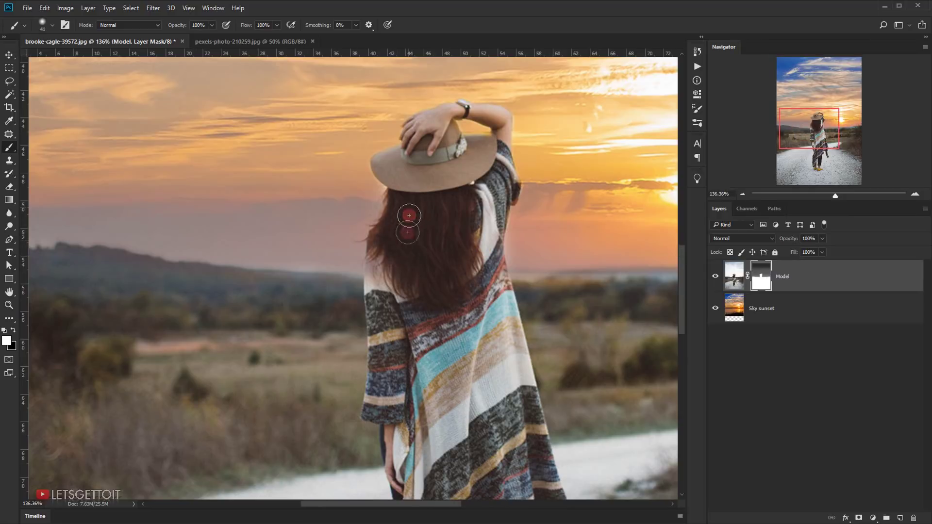
- Duplicate the Model layer and delete the copy's layer mask without applying it
{"action": "scroll", "coordinate": [481, 264], "scroll_direction": "down", "scroll_amount": 4}
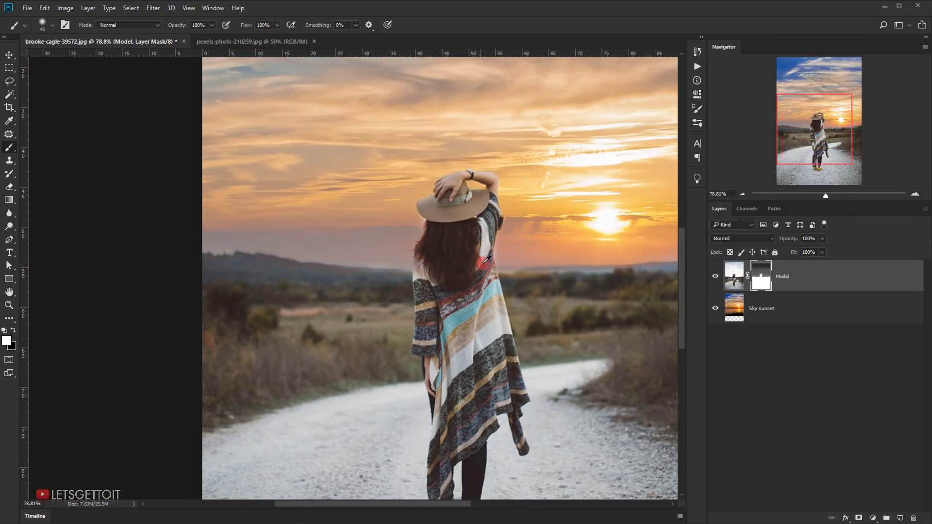
{"action": "scroll", "coordinate": [552, 260], "scroll_direction": "down", "scroll_amount": 4}
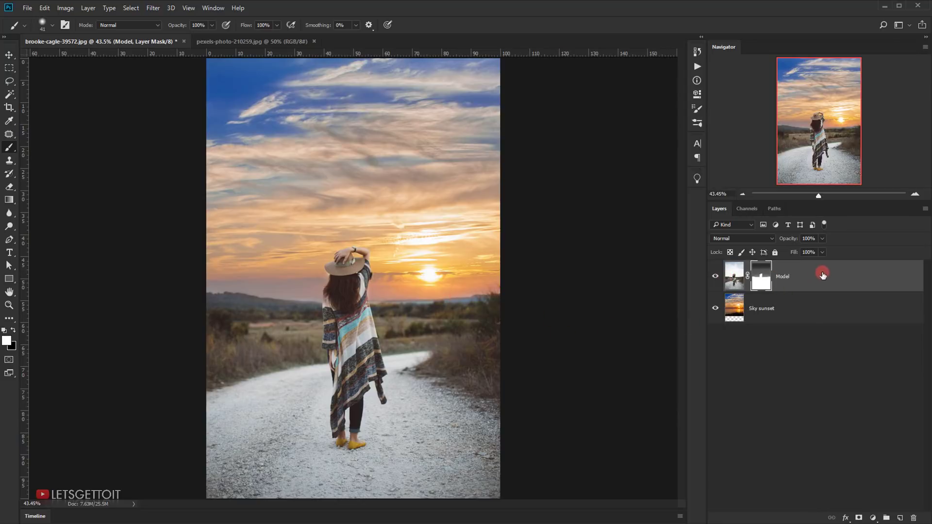
{"action": "key", "text": "ctrl+j"}
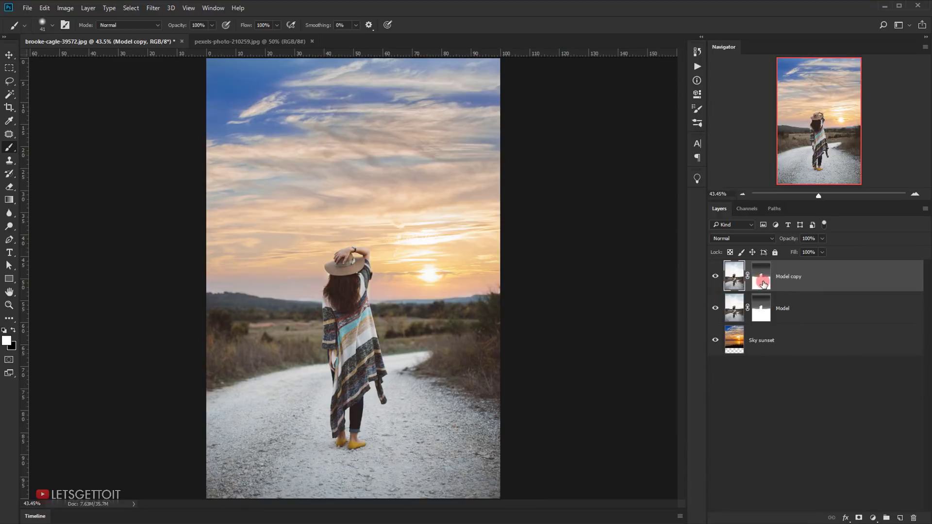
{"action": "left_click_drag", "start_coordinate": [763, 285], "coordinate": [918, 519]}
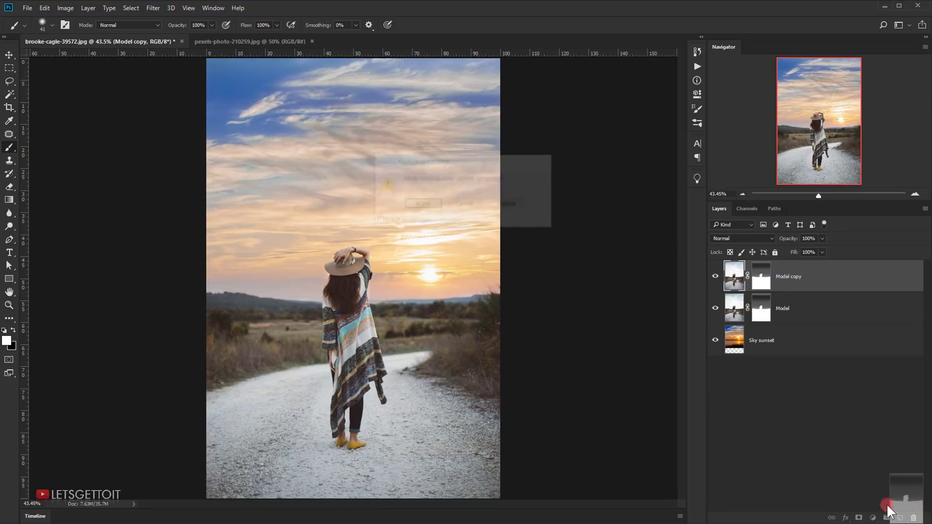
{"action": "left_click", "coordinate": [509, 205]}
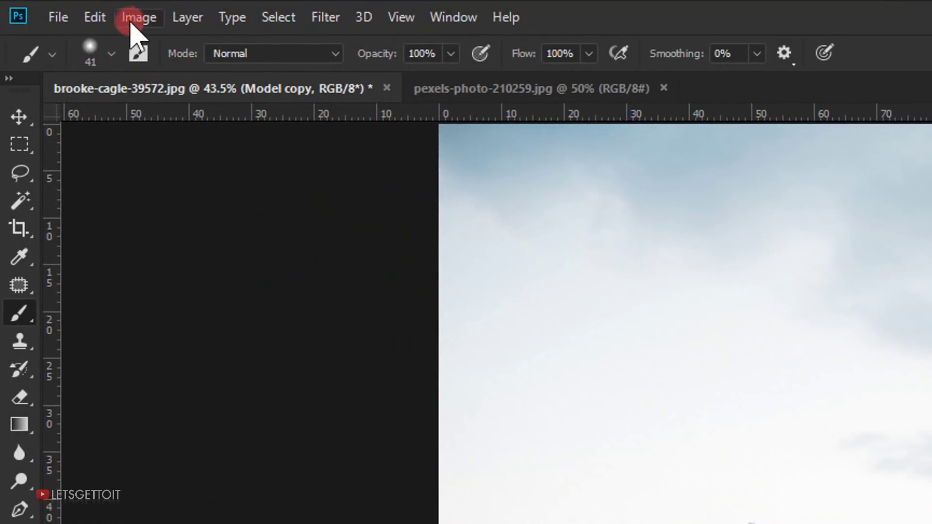
- Apply a Brightness/Contrast adjustment to the Model copy layer with brightness -44 and contrast 100
{"action": "left_click", "coordinate": [131, 22]}
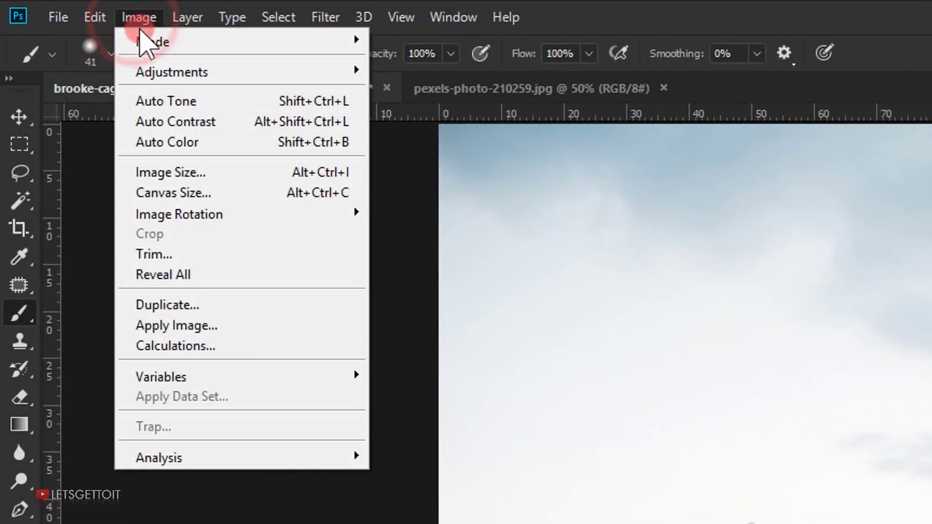
{"action": "mouse_move", "coordinate": [250, 75]}
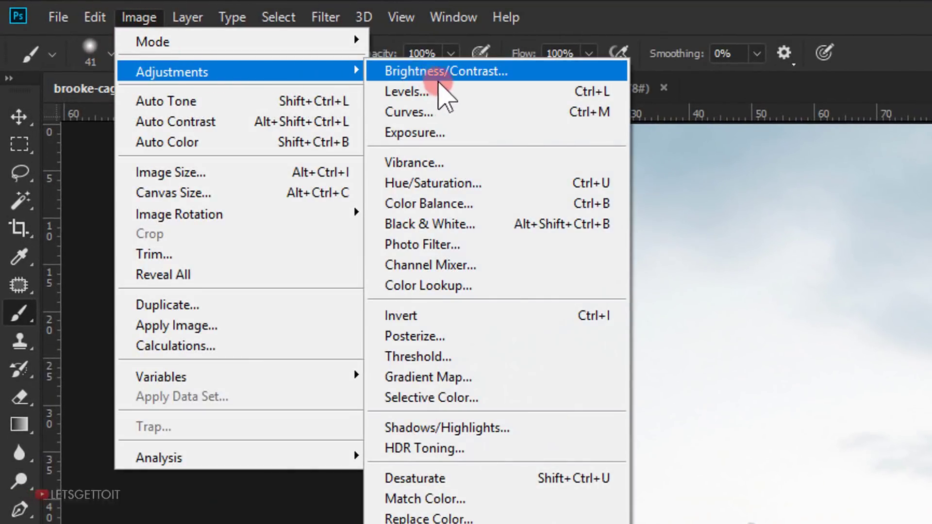
{"action": "left_click", "coordinate": [442, 72]}
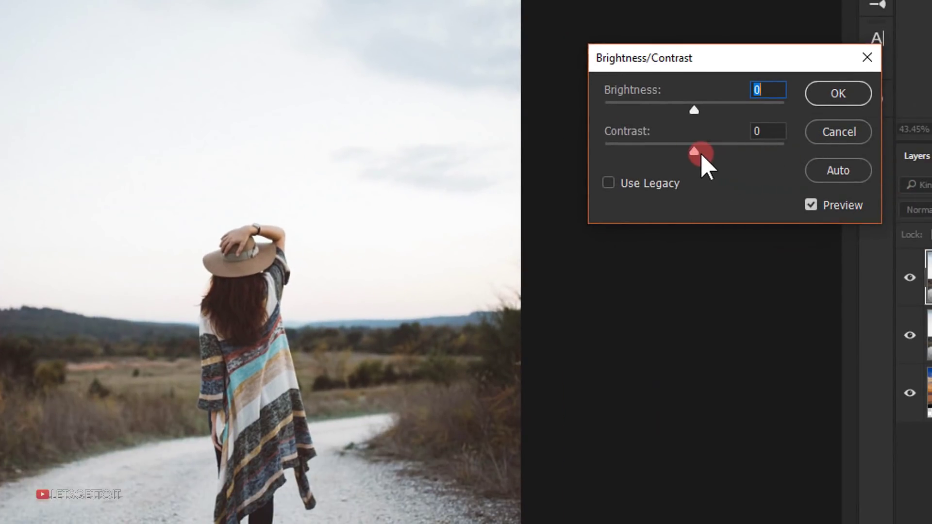
{"action": "left_click_drag", "start_coordinate": [698, 154], "coordinate": [825, 155]}
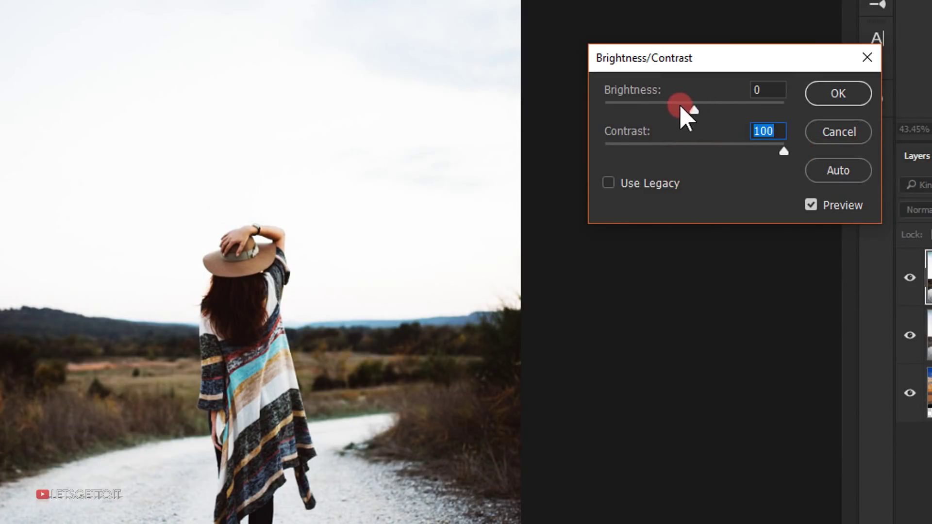
{"action": "left_click_drag", "start_coordinate": [697, 113], "coordinate": [674, 113]}
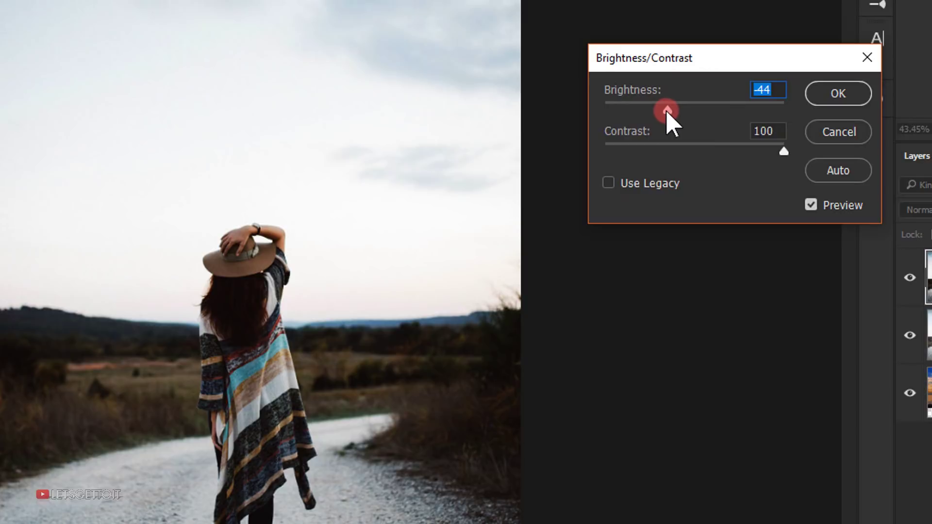
{"action": "left_click", "coordinate": [833, 94]}
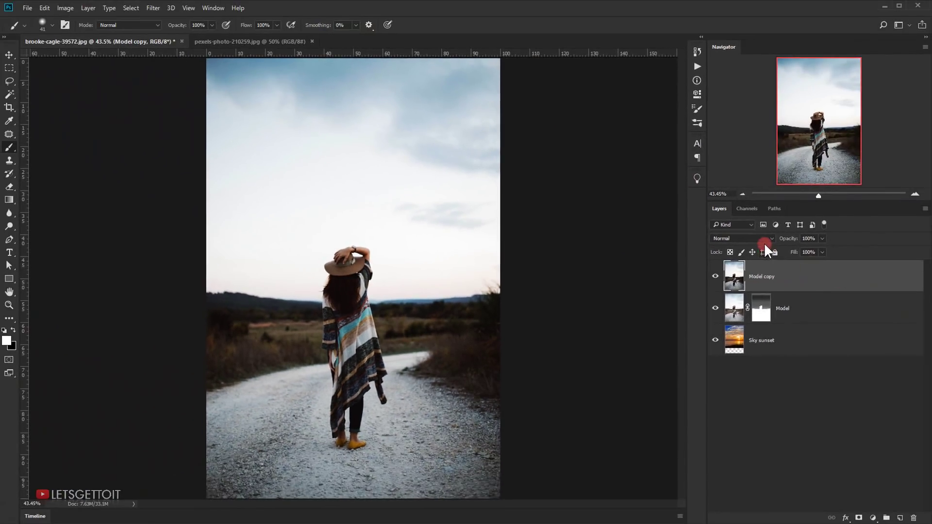
- Set the Model copy layer's blend mode to Darken and add a black layer mask that hides the whole layer
{"action": "left_click", "coordinate": [750, 238]}
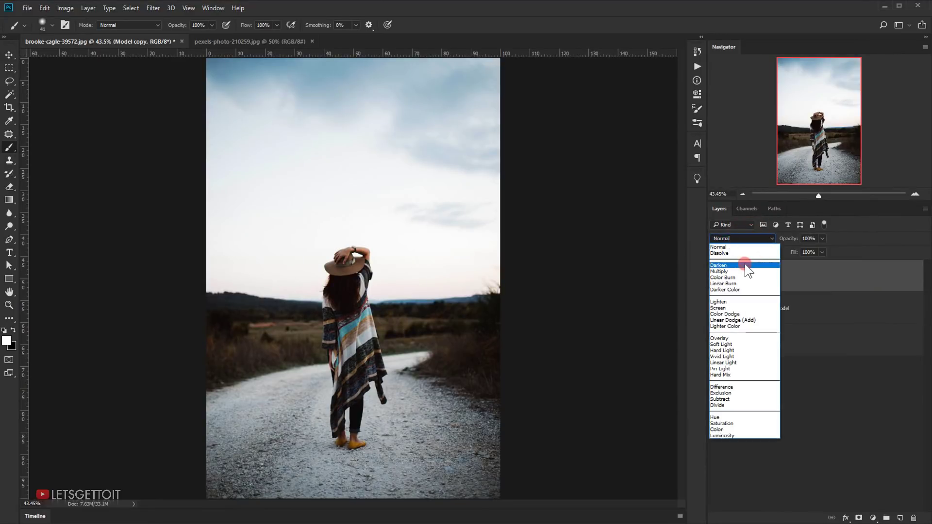
{"action": "left_click", "coordinate": [745, 264]}
{"action": "left_click", "coordinate": [832, 270]}
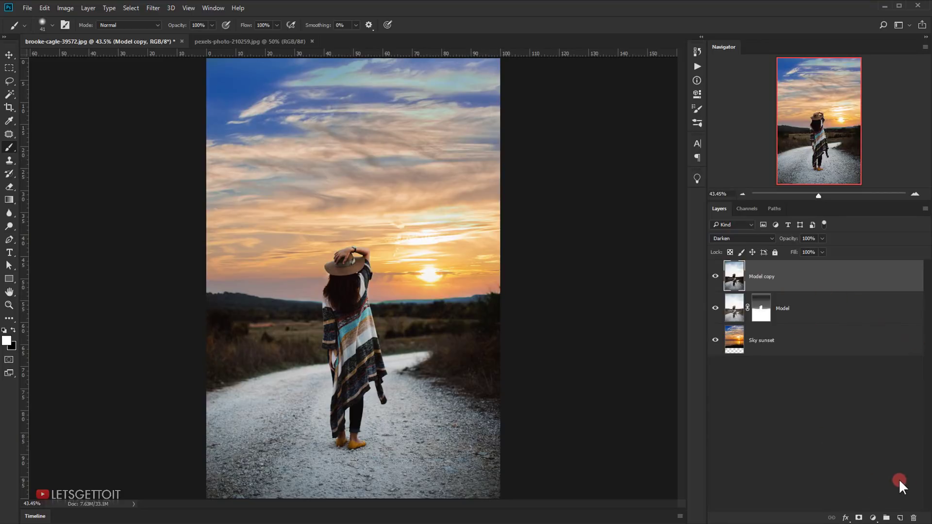
{"action": "key", "text": "alt"}
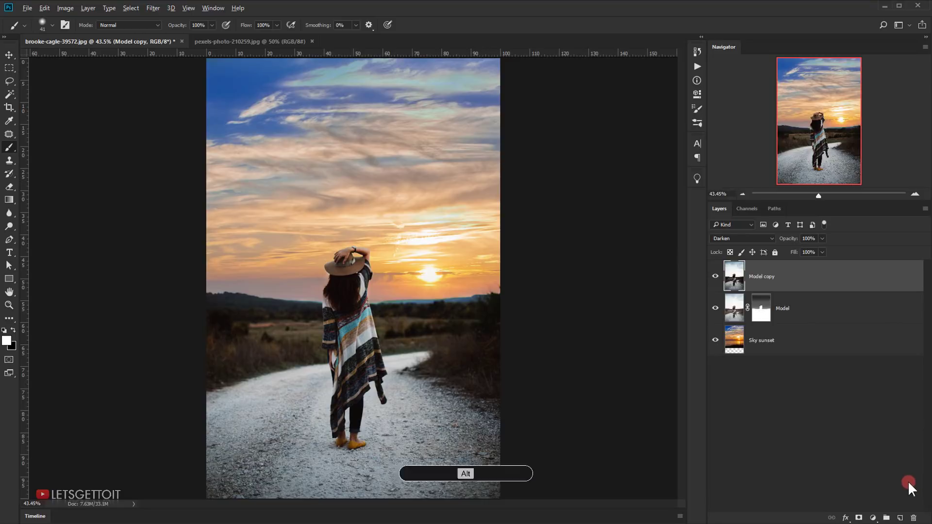
{"action": "left_click", "coordinate": [859, 519], "text": "alt"}
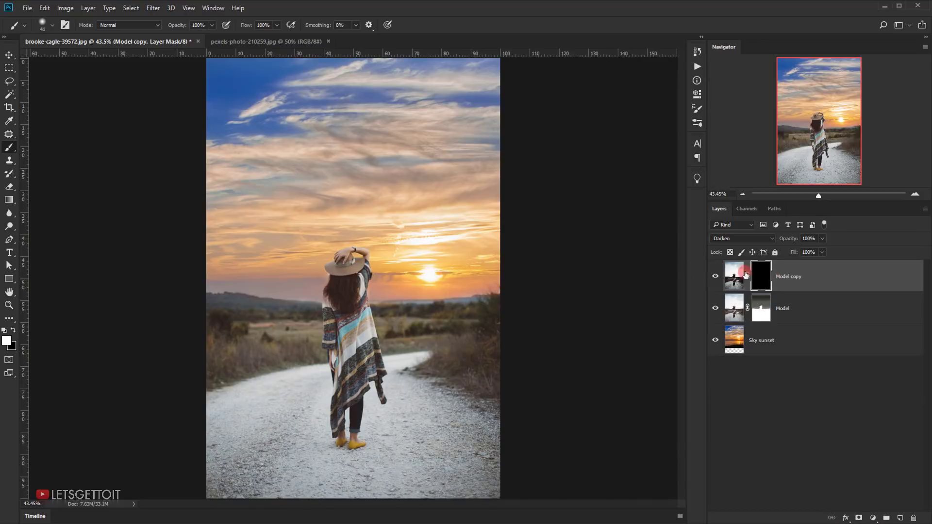
- Paint white with the Brush tool at 262 px and 372 px across the field on the Model copy mask to darken the landscape
{"action": "right_click", "coordinate": [11, 146]}
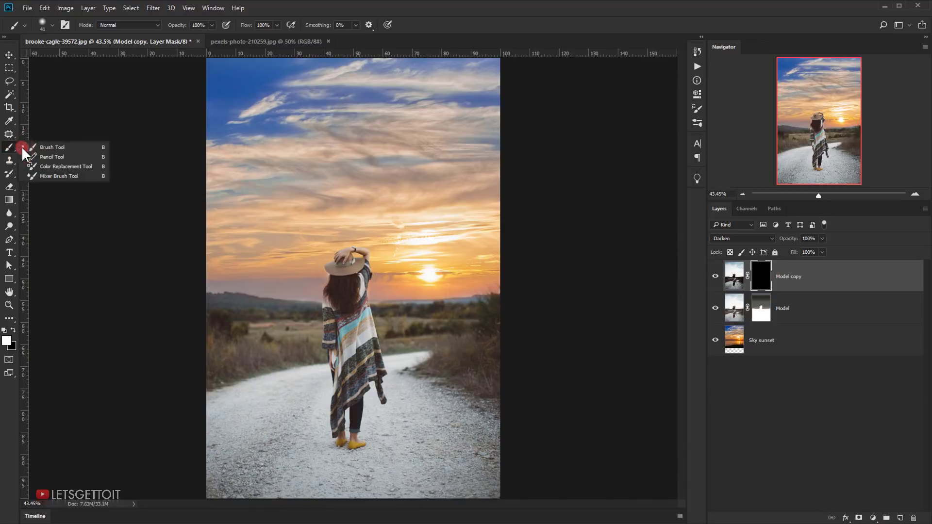
{"action": "left_click", "coordinate": [35, 147]}
{"action": "left_click_drag", "start_coordinate": [263, 316], "coordinate": [294, 324]}
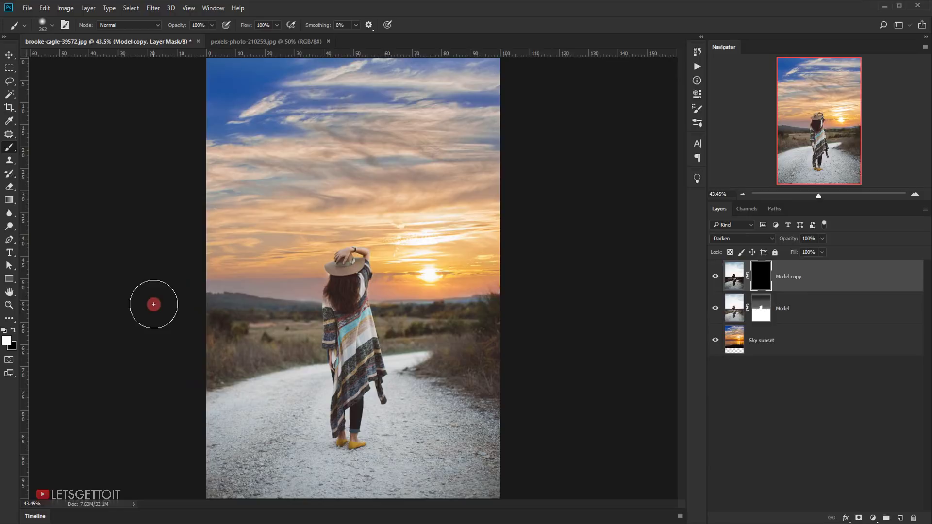
{"action": "left_click", "coordinate": [148, 308], "text": "shift"}
{"action": "left_click_drag", "start_coordinate": [174, 308], "coordinate": [751, 328]}
{"action": "left_click_drag", "start_coordinate": [388, 342], "coordinate": [403, 341]}
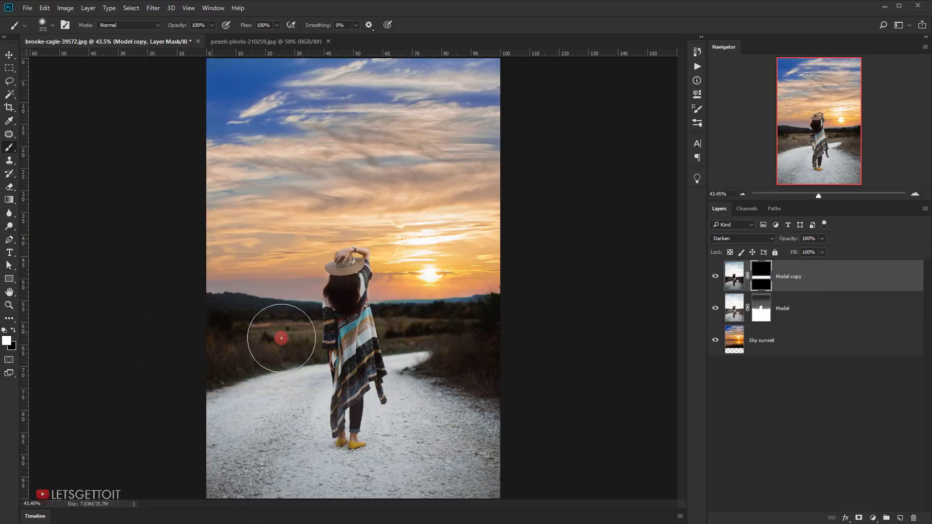
{"action": "mouse_move", "coordinate": [557, 367]}
{"action": "left_mouse_down"}
{"action": "mouse_move", "coordinate": [547, 406]}
{"action": "mouse_move", "coordinate": [536, 408]}
{"action": "left_mouse_up"}
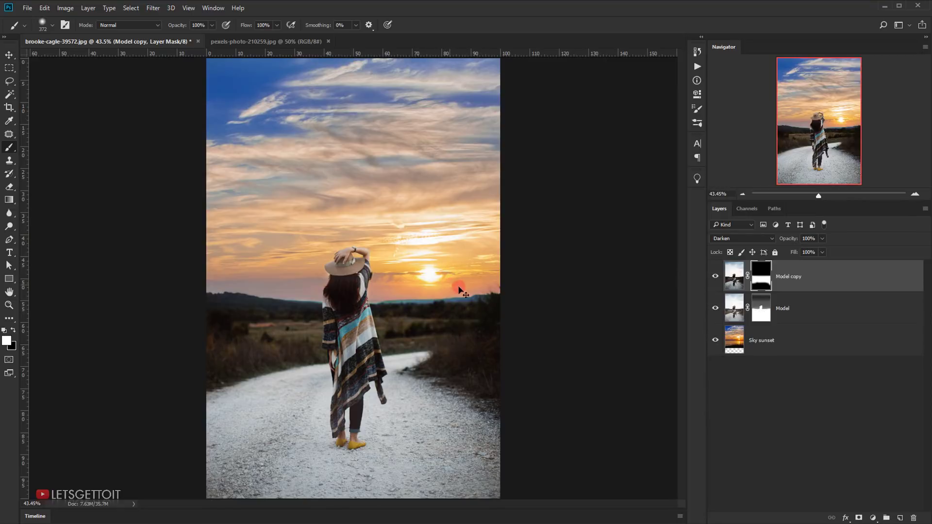
- Lower the Model copy layer's opacity to 66% and select its layer mask
{"action": "left_click_drag", "start_coordinate": [796, 242], "coordinate": [773, 241]}
{"action": "left_click", "coordinate": [760, 285]}
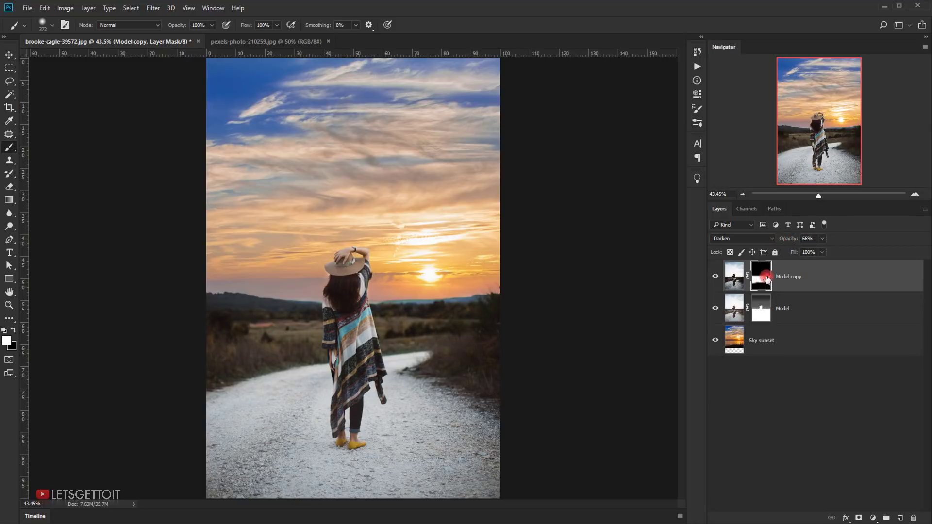
- Paint black over the model's body and hair on the Model copy mask to remove the darkening from her
{"action": "scroll", "coordinate": [348, 303], "scroll_direction": "down", "scroll_amount": 1}
{"action": "scroll", "coordinate": [343, 303], "scroll_direction": "up", "scroll_amount": 6}
{"action": "mouse_move", "coordinate": [342, 305]}
{"action": "left_mouse_down"}
{"action": "mouse_move", "coordinate": [312, 306]}
{"action": "mouse_move", "coordinate": [339, 308]}
{"action": "mouse_move", "coordinate": [344, 288]}
{"action": "left_mouse_up"}
{"action": "scroll", "coordinate": [339, 306], "scroll_direction": "up", "scroll_amount": 2}
{"action": "key", "text": "x"}
{"action": "left_click_drag", "start_coordinate": [343, 255], "coordinate": [345, 277]}
{"action": "mouse_move", "coordinate": [354, 286]}
{"action": "left_mouse_down"}
{"action": "mouse_move", "coordinate": [350, 241]}
{"action": "mouse_move", "coordinate": [343, 287]}
{"action": "left_mouse_up"}
{"action": "mouse_move", "coordinate": [350, 242]}
{"action": "left_mouse_down"}
{"action": "mouse_move", "coordinate": [331, 286]}
{"action": "mouse_move", "coordinate": [342, 415]}
{"action": "mouse_move", "coordinate": [317, 298]}
{"action": "left_mouse_up"}
{"action": "mouse_move", "coordinate": [313, 297]}
{"action": "left_mouse_down"}
{"action": "mouse_move", "coordinate": [319, 391]}
{"action": "mouse_move", "coordinate": [340, 306]}
{"action": "left_mouse_up"}
{"action": "mouse_move", "coordinate": [335, 401]}
{"action": "left_mouse_down"}
{"action": "mouse_move", "coordinate": [343, 342]}
{"action": "mouse_move", "coordinate": [380, 281]}
{"action": "mouse_move", "coordinate": [364, 316]}
{"action": "left_mouse_up"}
{"action": "key", "text": "ctrl+z"}
{"action": "mouse_move", "coordinate": [321, 142]}
{"action": "left_mouse_down"}
{"action": "mouse_move", "coordinate": [290, 143]}
{"action": "mouse_move", "coordinate": [320, 242]}
{"action": "left_mouse_up"}
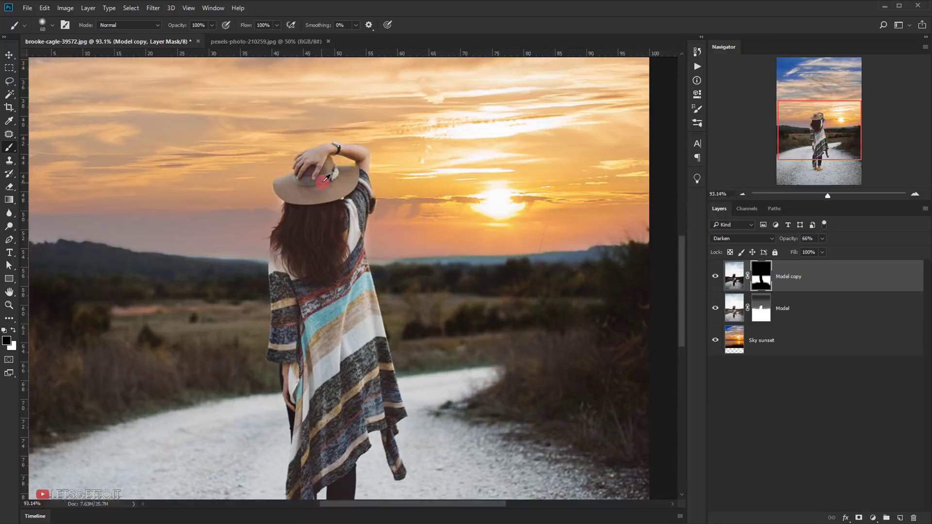
- Refine the Model copy mask by painting black over her hat, hand and raised arm, using a 19 px brush for the arm
{"action": "scroll", "coordinate": [321, 182], "scroll_direction": "up", "scroll_amount": 3}
{"action": "left_click_drag", "start_coordinate": [329, 183], "coordinate": [335, 183]}
{"action": "left_click", "coordinate": [305, 169]}
{"action": "left_click", "coordinate": [316, 154]}
{"action": "left_click", "coordinate": [300, 184]}
{"action": "left_click", "coordinate": [308, 156]}
{"action": "right_click", "coordinate": [329, 164], "text": "alt"}
{"action": "left_click", "coordinate": [385, 139]}
{"action": "left_click", "coordinate": [354, 129]}
{"action": "left_click_drag", "start_coordinate": [354, 128], "coordinate": [380, 136]}
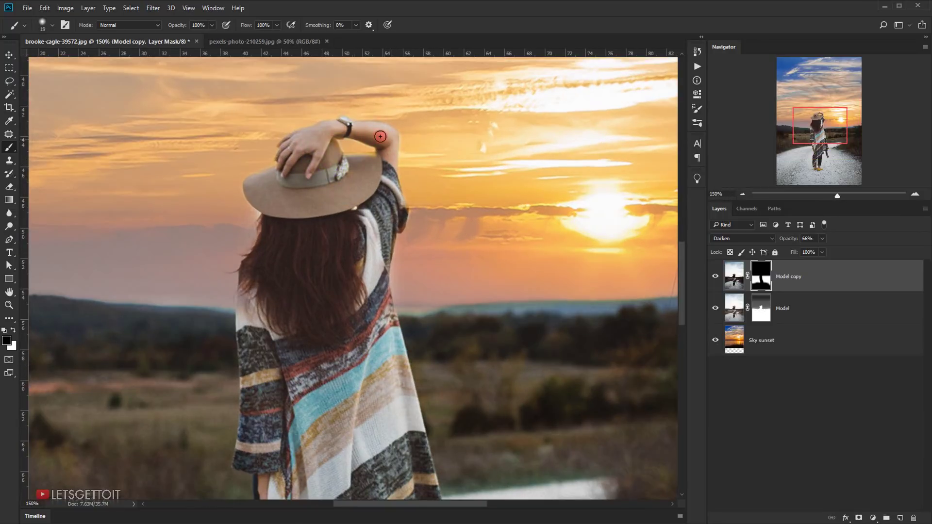
- Paint black at 57 px down the model's back on the Model copy mask, and compare the image with that layer hidden and shown
{"action": "right_click", "coordinate": [349, 234], "text": "alt"}
{"action": "left_click_drag", "start_coordinate": [342, 291], "coordinate": [359, 360]}
{"action": "key", "text": "ctrl+0"}
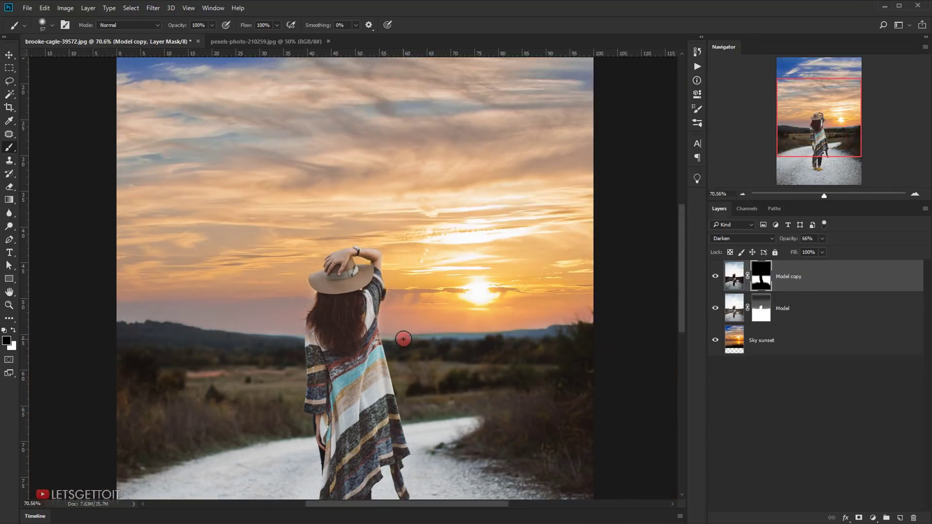
{"action": "scroll", "coordinate": [404, 339], "scroll_direction": "down", "scroll_amount": 3}
{"action": "left_click", "coordinate": [713, 279]}
{"action": "left_click", "coordinate": [712, 279]}
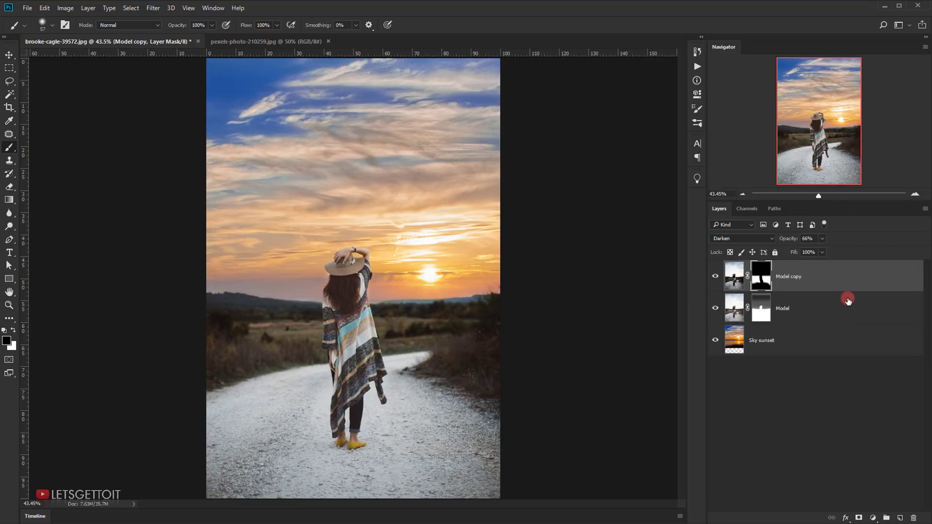
- Create a new layer named Light above the Model copy layer, with white as the foreground color
{"action": "left_click", "coordinate": [899, 517]}
{"action": "key", "text": "x"}
{"action": "double_click", "coordinate": [754, 278]}
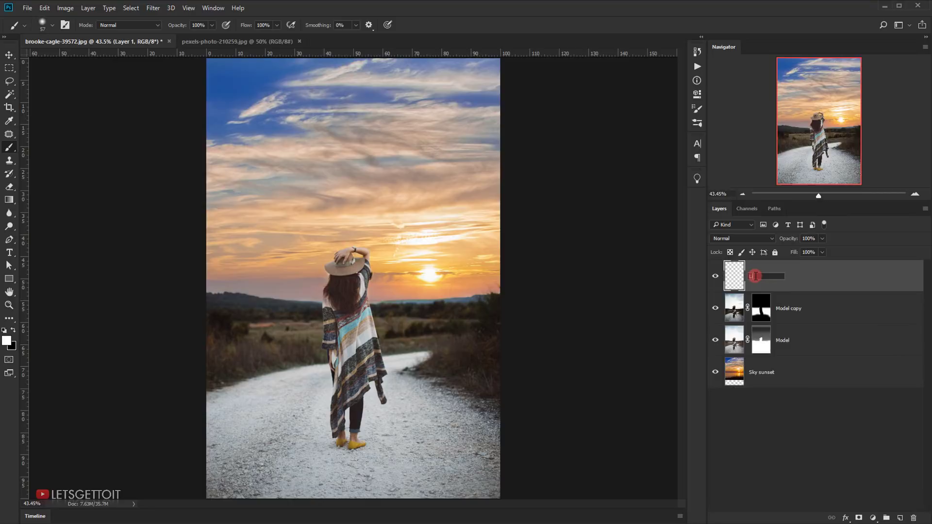
{"action": "key", "text": "Return"}
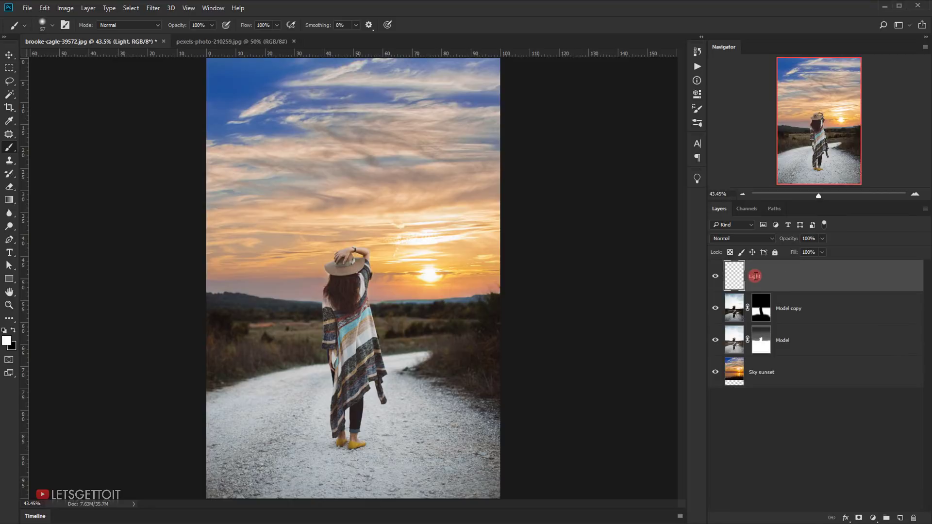
- Draw a white-to-transparent reflected gradient across the horizon on the Light layer and lower its opacity to 18%
{"action": "left_click", "coordinate": [9, 200]}
{"action": "left_click", "coordinate": [48, 197]}
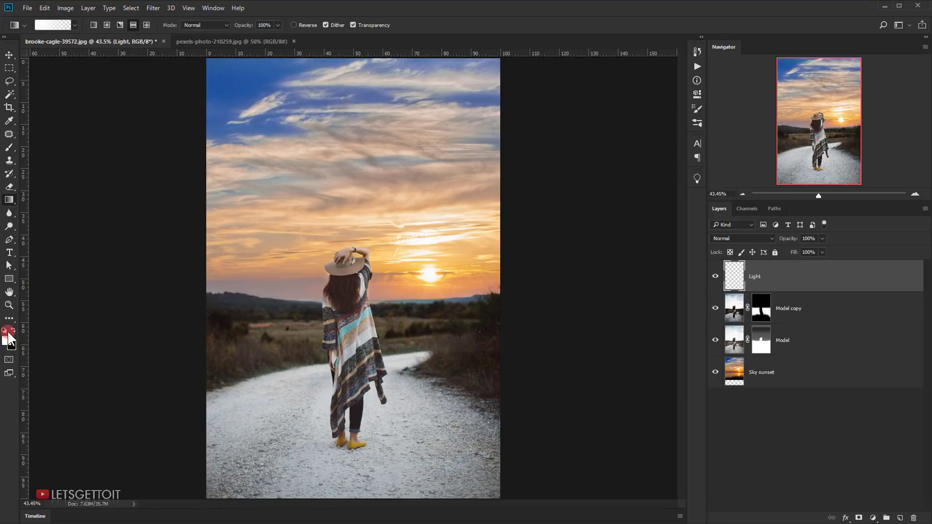
{"action": "left_click", "coordinate": [74, 25]}
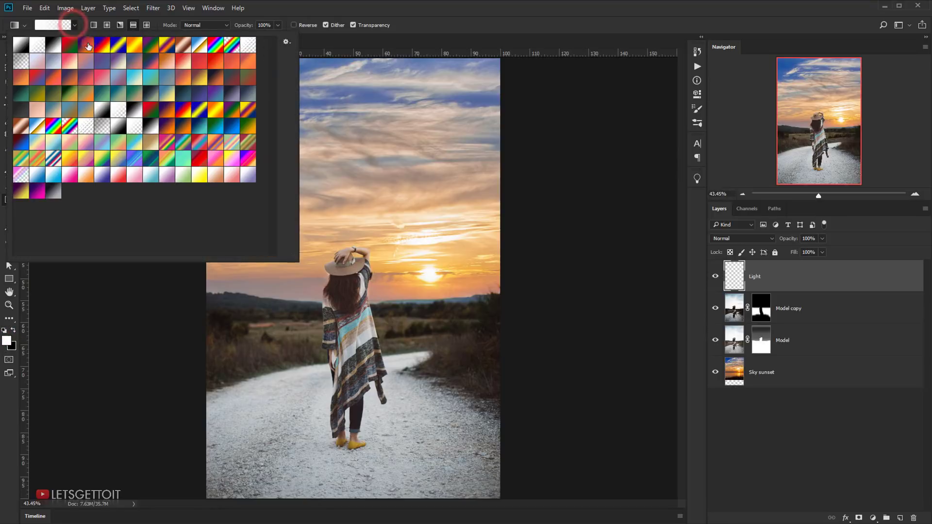
{"action": "left_click", "coordinate": [41, 48]}
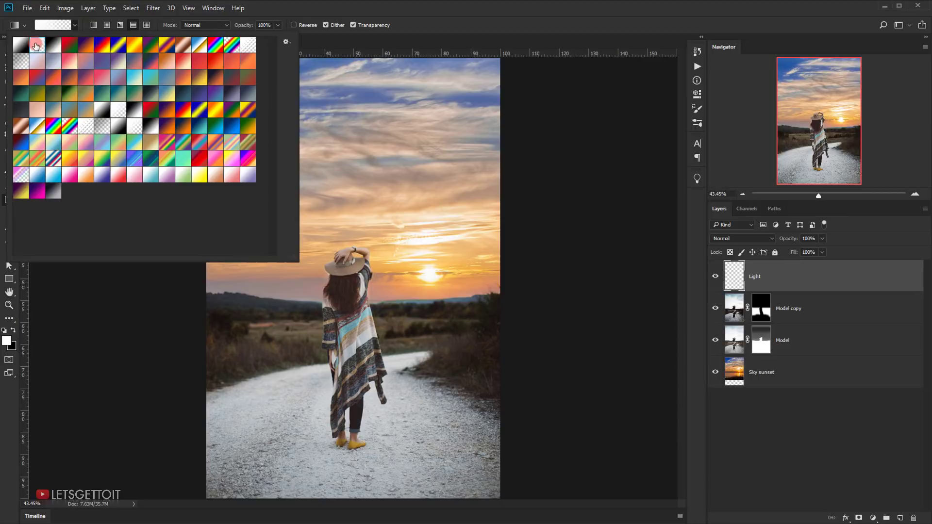
{"action": "left_click", "coordinate": [268, 8]}
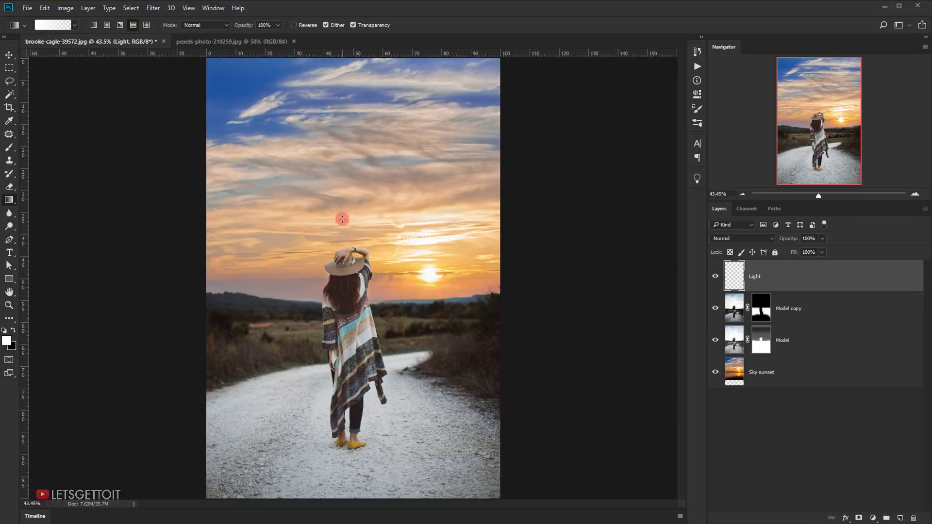
{"action": "left_click_drag", "start_coordinate": [336, 252], "coordinate": [330, 140]}
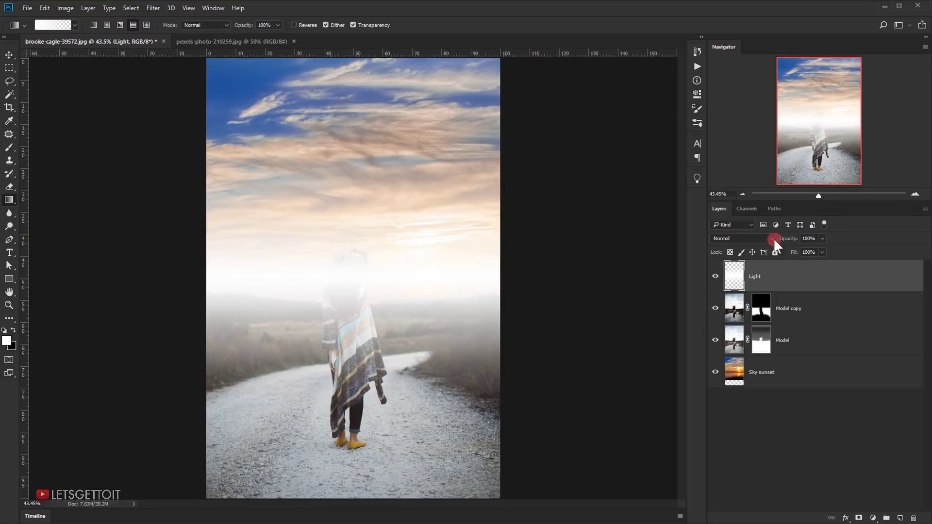
{"action": "left_click_drag", "start_coordinate": [794, 241], "coordinate": [753, 242]}
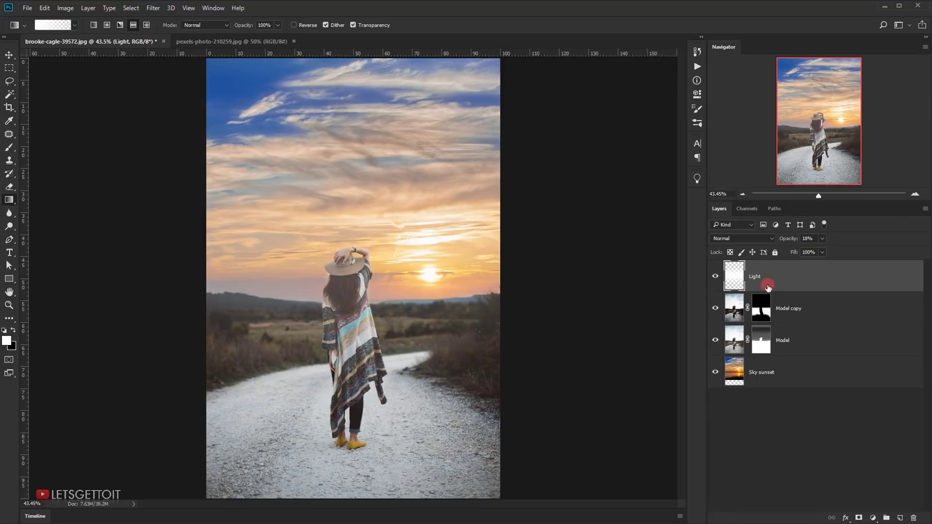
- Add a layer mask to the Light layer and paint black over the model with the Brush tool to clear the haze from her
{"action": "left_click", "coordinate": [859, 518]}
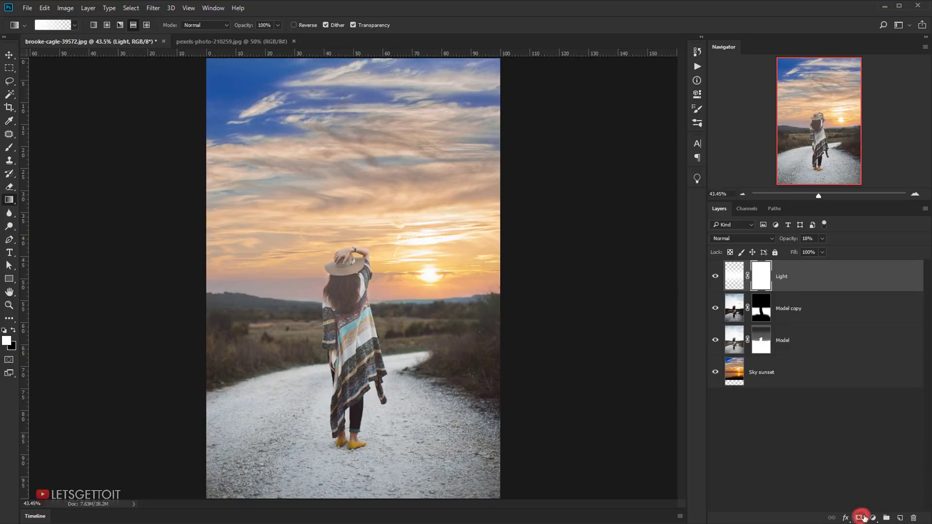
{"action": "key", "text": "x"}
{"action": "left_click", "coordinate": [10, 148]}
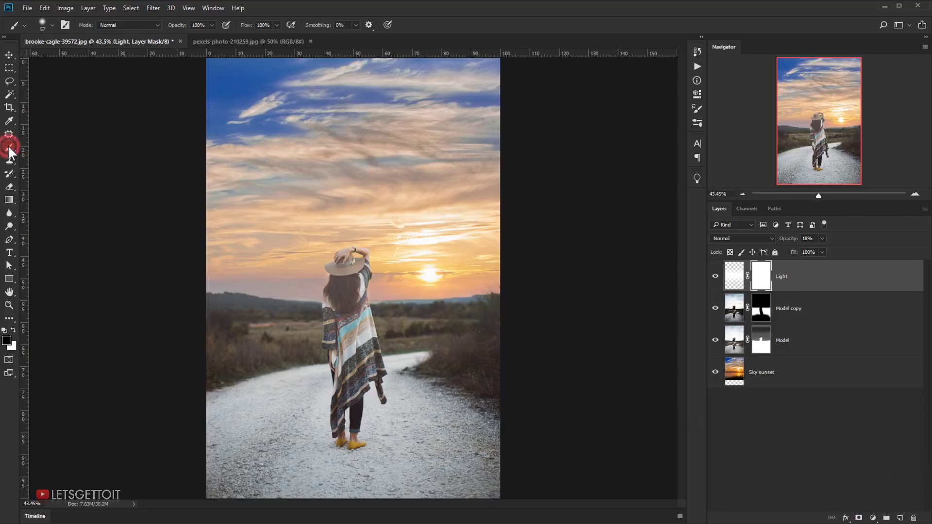
{"action": "mouse_move", "coordinate": [329, 304]}
{"action": "left_mouse_down"}
{"action": "mouse_move", "coordinate": [342, 304]}
{"action": "mouse_move", "coordinate": [346, 388]}
{"action": "left_mouse_up"}
{"action": "scroll", "coordinate": [355, 284], "scroll_direction": "up", "scroll_amount": 7}
{"action": "mouse_move", "coordinate": [344, 306]}
{"action": "left_mouse_down"}
{"action": "mouse_move", "coordinate": [339, 391]}
{"action": "mouse_move", "coordinate": [349, 401]}
{"action": "mouse_move", "coordinate": [337, 361]}
{"action": "left_mouse_up"}
{"action": "left_click", "coordinate": [324, 313]}
{"action": "left_click_drag", "start_coordinate": [330, 306], "coordinate": [315, 313]}
{"action": "mouse_move", "coordinate": [331, 267]}
{"action": "left_mouse_down"}
{"action": "mouse_move", "coordinate": [332, 225]}
{"action": "mouse_move", "coordinate": [328, 287]}
{"action": "mouse_move", "coordinate": [356, 282]}
{"action": "mouse_move", "coordinate": [311, 289]}
{"action": "mouse_move", "coordinate": [334, 242]}
{"action": "left_mouse_up"}
{"action": "left_click_drag", "start_coordinate": [349, 227], "coordinate": [335, 242]}
- Finish masking the haze off the model's upper body and poncho at 80 px, and compare the image with the Light layer hidden and shown
{"action": "scroll", "coordinate": [349, 228], "scroll_direction": "up", "scroll_amount": 3}
{"action": "scroll", "coordinate": [349, 227], "scroll_direction": "up", "scroll_amount": 3}
{"action": "mouse_move", "coordinate": [395, 214]}
{"action": "left_mouse_down"}
{"action": "mouse_move", "coordinate": [351, 276]}
{"action": "mouse_move", "coordinate": [359, 300]}
{"action": "mouse_move", "coordinate": [364, 282]}
{"action": "mouse_move", "coordinate": [383, 324]}
{"action": "mouse_move", "coordinate": [390, 321]}
{"action": "mouse_move", "coordinate": [395, 254]}
{"action": "mouse_move", "coordinate": [401, 293]}
{"action": "mouse_move", "coordinate": [332, 305]}
{"action": "mouse_move", "coordinate": [271, 273]}
{"action": "mouse_move", "coordinate": [291, 262]}
{"action": "mouse_move", "coordinate": [269, 356]}
{"action": "left_mouse_up"}
{"action": "scroll", "coordinate": [271, 340], "scroll_direction": "down", "scroll_amount": 4}
{"action": "left_click_drag", "start_coordinate": [302, 273], "coordinate": [322, 273]}
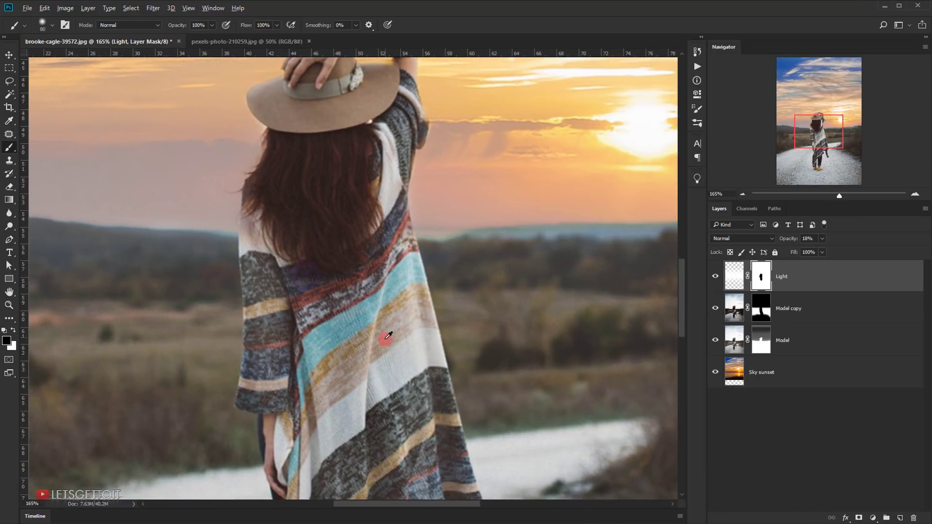
{"action": "scroll", "coordinate": [388, 340], "scroll_direction": "down", "scroll_amount": 4}
{"action": "left_click", "coordinate": [364, 225]}
{"action": "scroll", "coordinate": [374, 311], "scroll_direction": "down", "scroll_amount": 2}
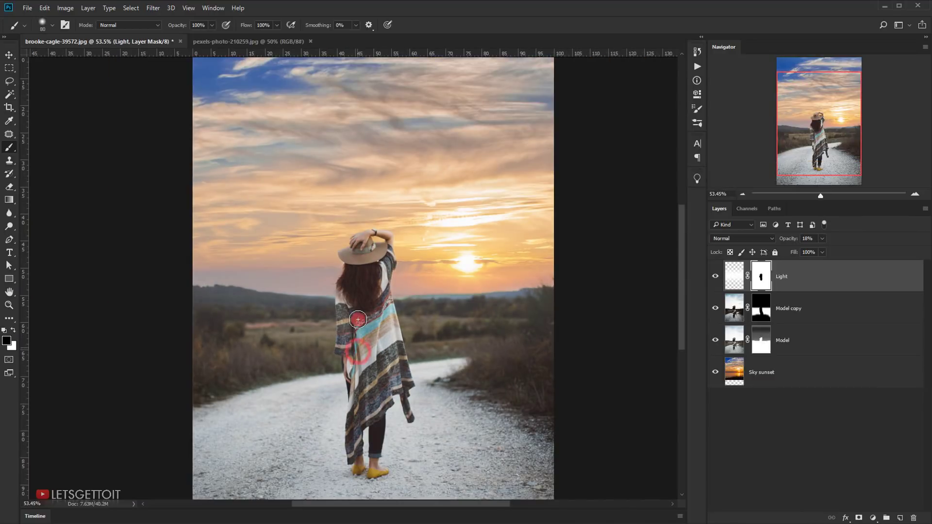
{"action": "left_click", "coordinate": [715, 276]}
{"action": "left_click", "coordinate": [715, 276]}
{"action": "left_click", "coordinate": [715, 276]}
{"action": "left_click", "coordinate": [715, 276]}
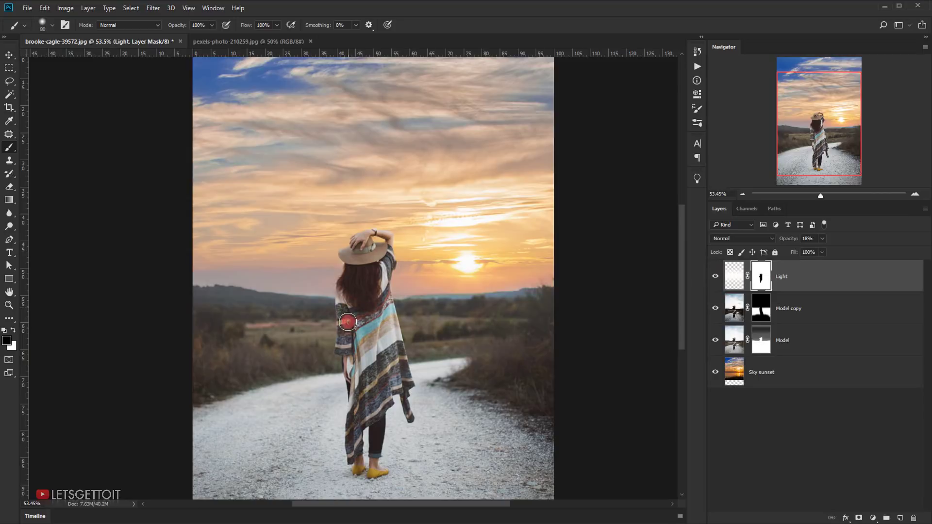
{"action": "scroll", "coordinate": [408, 327], "scroll_direction": "down", "scroll_amount": 1}
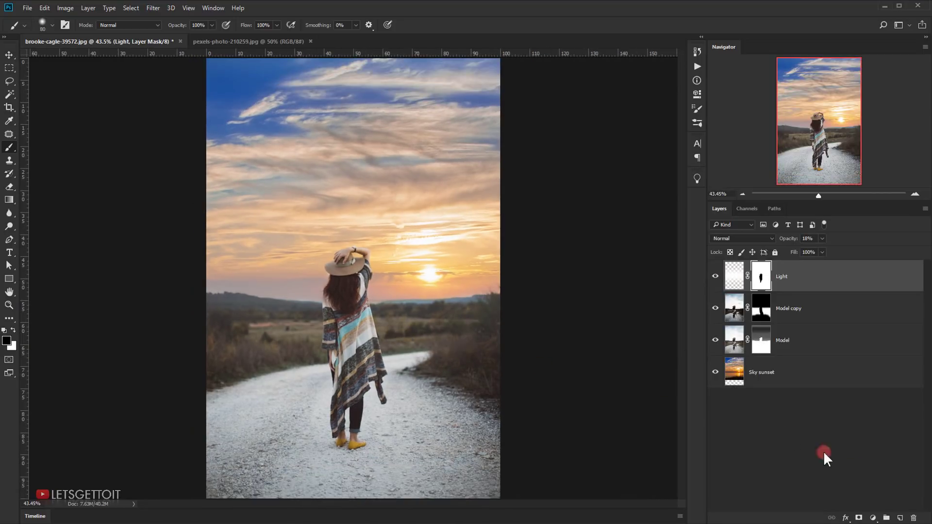
- Create another new layer at the top of the stack, named Light, with white as the foreground color
{"action": "left_click", "coordinate": [900, 517]}
{"action": "key", "text": "x"}
{"action": "double_click", "coordinate": [758, 277]}
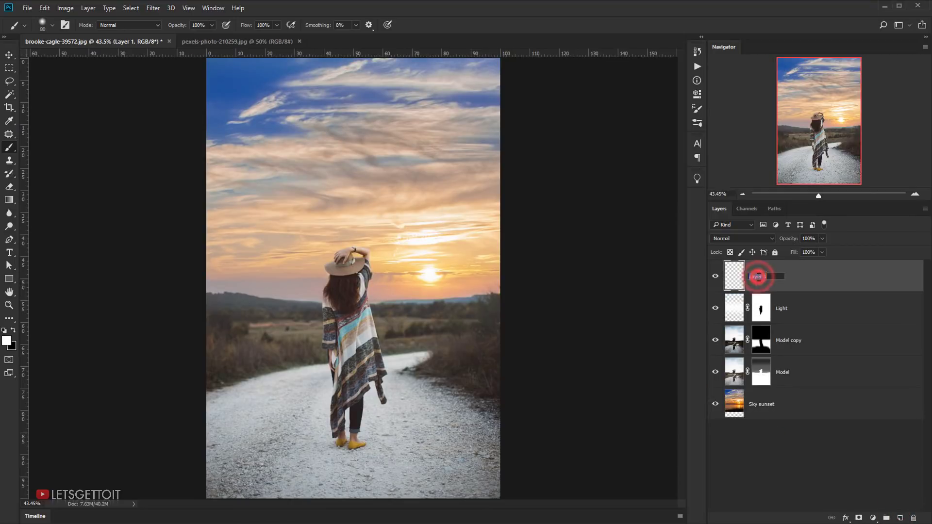
{"action": "type", "text": "Light"}
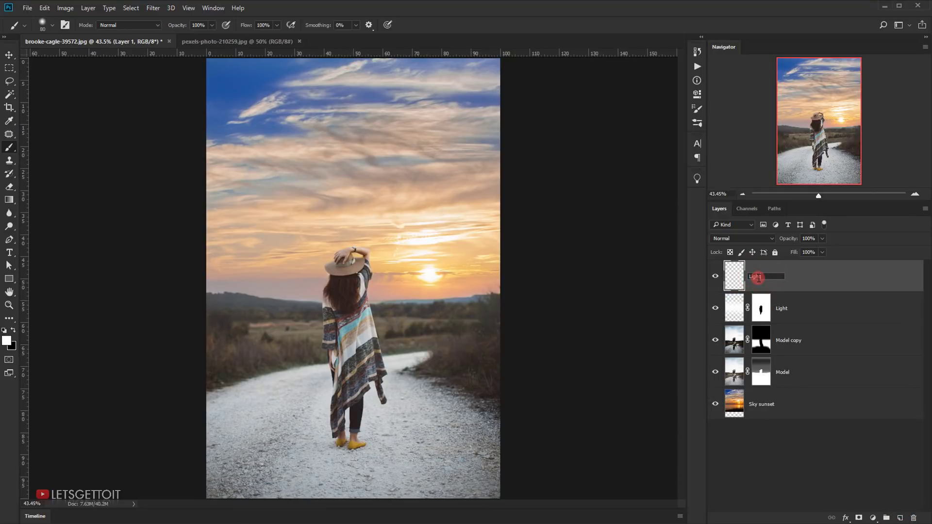
{"action": "left_click", "coordinate": [711, 280]}
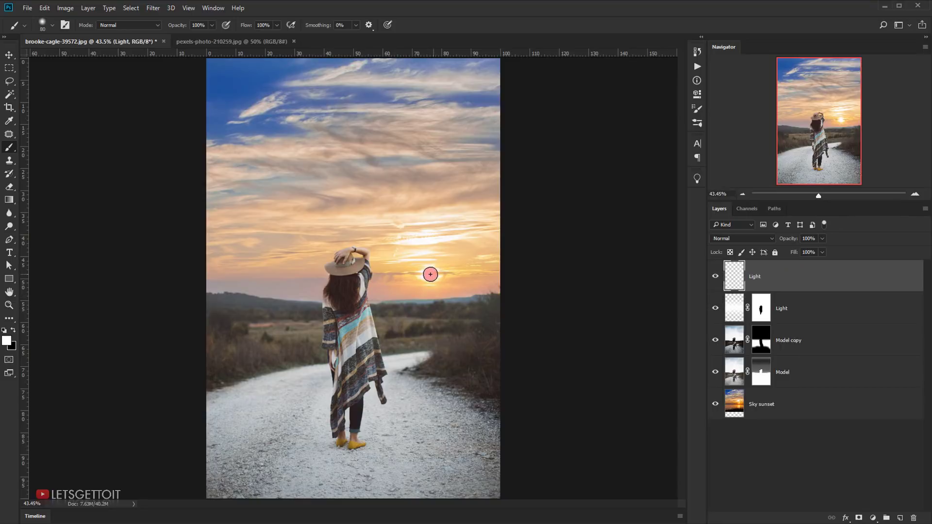
- Dab a white glow over the sun with a 0% hardness brush at 826 px and 1000 px, and lower the layer's opacity to 14%
{"action": "mouse_move", "coordinate": [413, 265]}
{"action": "left_mouse_down"}
{"action": "mouse_move", "coordinate": [456, 277]}
{"action": "mouse_move", "coordinate": [481, 202]}
{"action": "mouse_move", "coordinate": [481, 154]}
{"action": "left_mouse_up"}
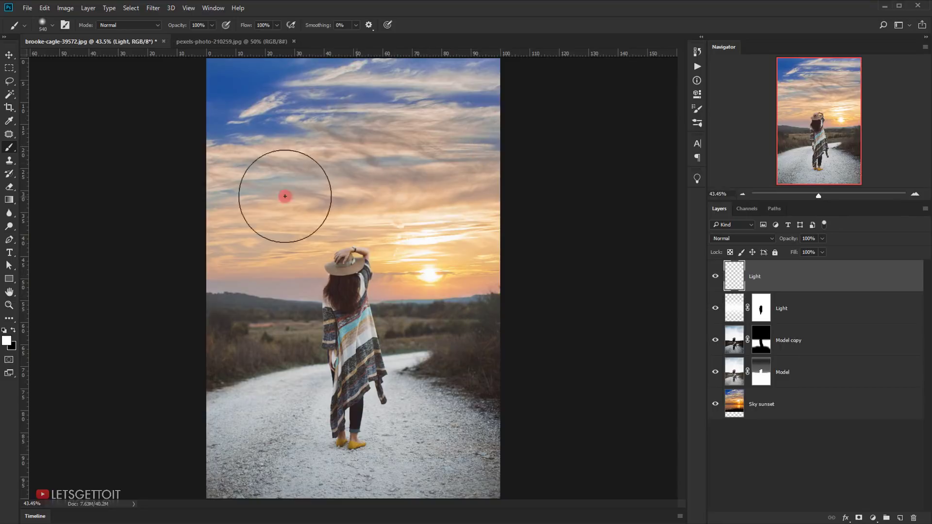
{"action": "left_click", "coordinate": [48, 25]}
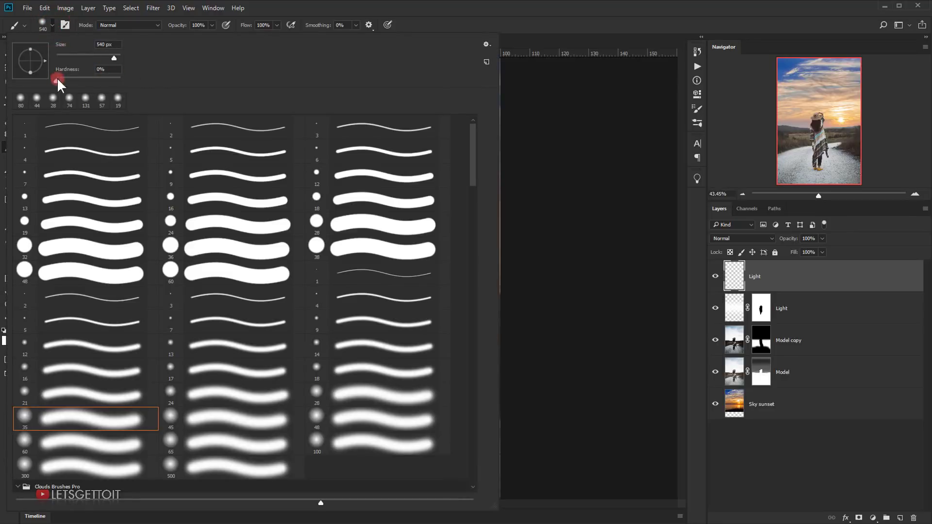
{"action": "left_click", "coordinate": [532, 17]}
{"action": "left_click_drag", "start_coordinate": [427, 275], "coordinate": [445, 272]}
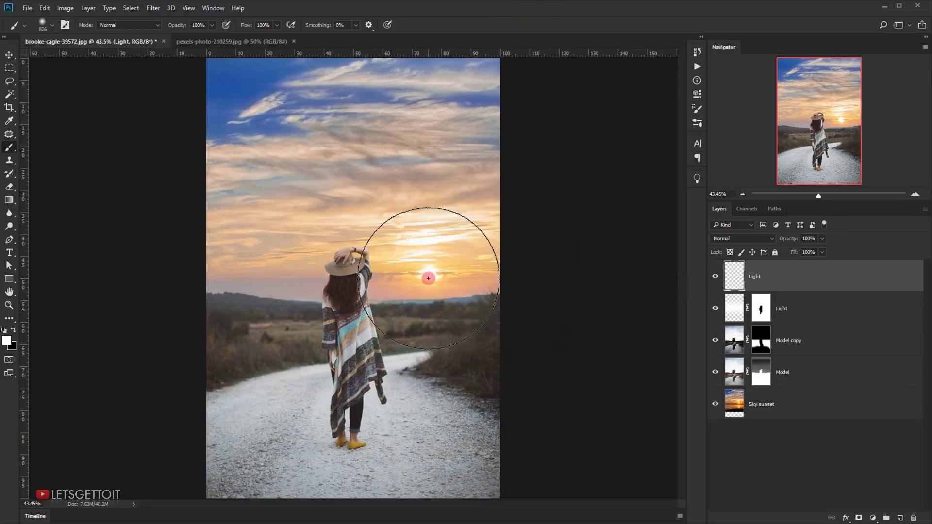
{"action": "left_click", "coordinate": [428, 278]}
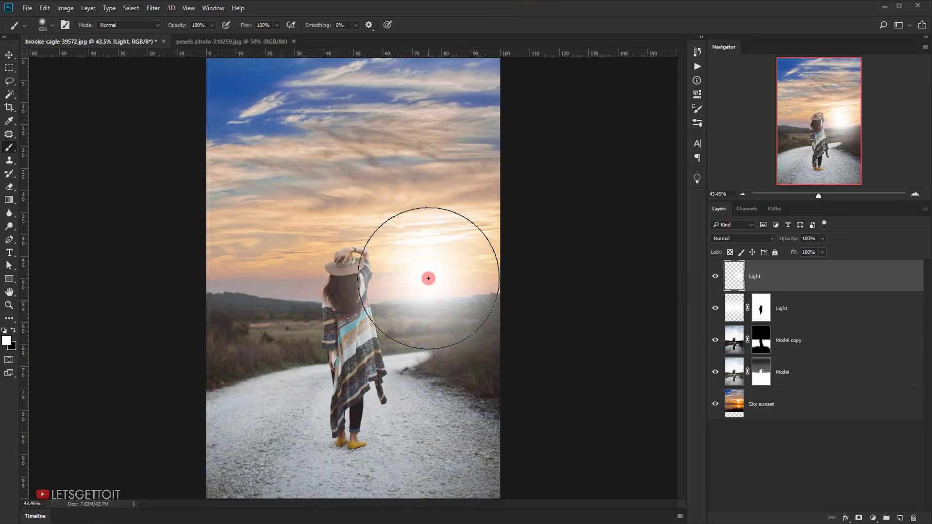
{"action": "key", "text": "bracketright"}
{"action": "key", "text": "bracketright"}
{"action": "left_click", "coordinate": [429, 279]}
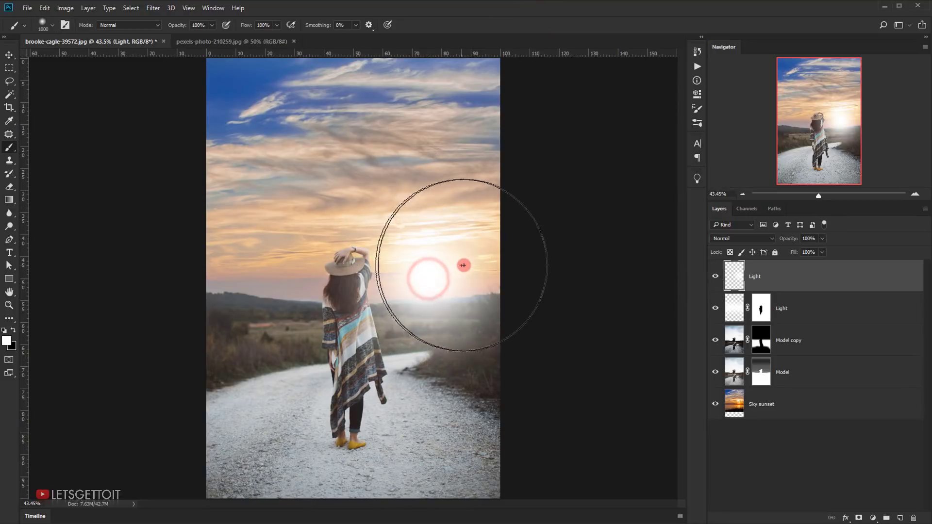
{"action": "left_click_drag", "start_coordinate": [787, 238], "coordinate": [751, 238]}
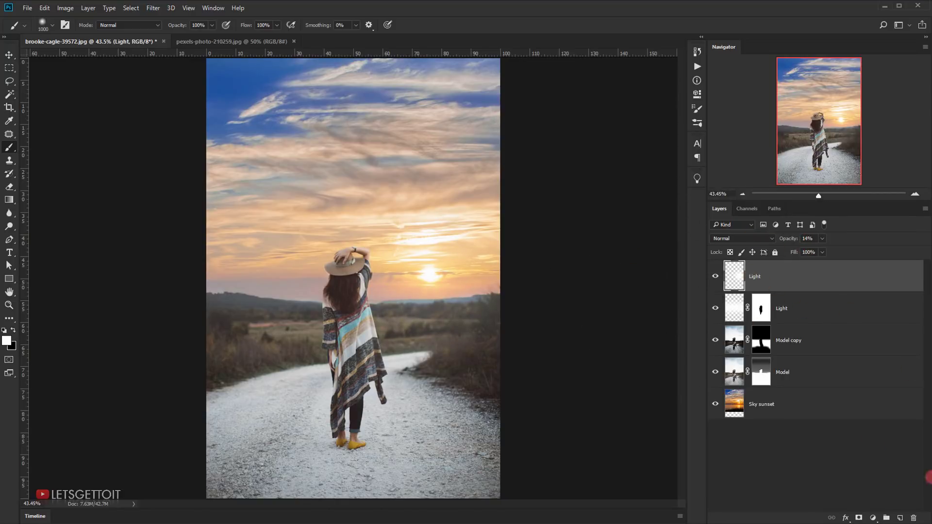
- Add a layer mask to the top Light layer and paint black over the model's body and hat, using a 51 px brush for the hat
{"action": "left_click", "coordinate": [860, 518]}
{"action": "left_click_drag", "start_coordinate": [389, 316], "coordinate": [304, 324]}
{"action": "scroll", "coordinate": [348, 270], "scroll_direction": "up", "scroll_amount": 4}
{"action": "scroll", "coordinate": [347, 271], "scroll_direction": "up", "scroll_amount": 3}
{"action": "mouse_move", "coordinate": [368, 266]}
{"action": "left_mouse_down"}
{"action": "mouse_move", "coordinate": [321, 279]}
{"action": "mouse_move", "coordinate": [380, 275]}
{"action": "mouse_move", "coordinate": [347, 358]}
{"action": "left_mouse_up"}
{"action": "left_click_drag", "start_coordinate": [361, 331], "coordinate": [355, 290]}
{"action": "mouse_move", "coordinate": [340, 255]}
{"action": "left_mouse_down"}
{"action": "mouse_move", "coordinate": [361, 230]}
{"action": "mouse_move", "coordinate": [342, 248]}
{"action": "mouse_move", "coordinate": [339, 240]}
{"action": "mouse_move", "coordinate": [342, 251]}
{"action": "mouse_move", "coordinate": [360, 261]}
{"action": "mouse_move", "coordinate": [390, 247]}
{"action": "left_mouse_up"}
{"action": "left_click", "coordinate": [343, 248]}
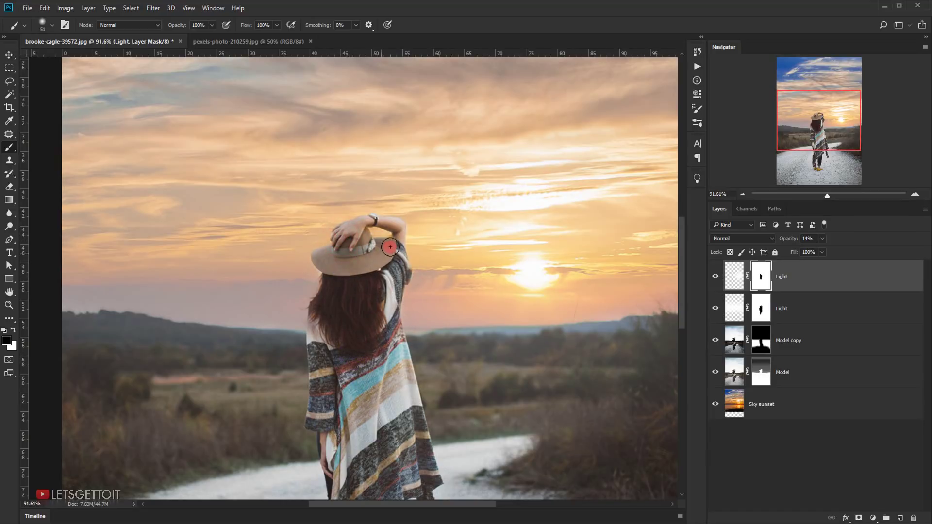
- Paint black at 75 px over the model's hair and poncho on the top Light layer's mask
{"action": "left_click_drag", "start_coordinate": [354, 294], "coordinate": [386, 358]}
{"action": "mouse_move", "coordinate": [394, 412]}
{"action": "left_mouse_down"}
{"action": "mouse_move", "coordinate": [390, 370]}
{"action": "mouse_move", "coordinate": [372, 390]}
{"action": "left_mouse_up"}
{"action": "scroll", "coordinate": [429, 337], "scroll_direction": "down", "scroll_amount": 2}
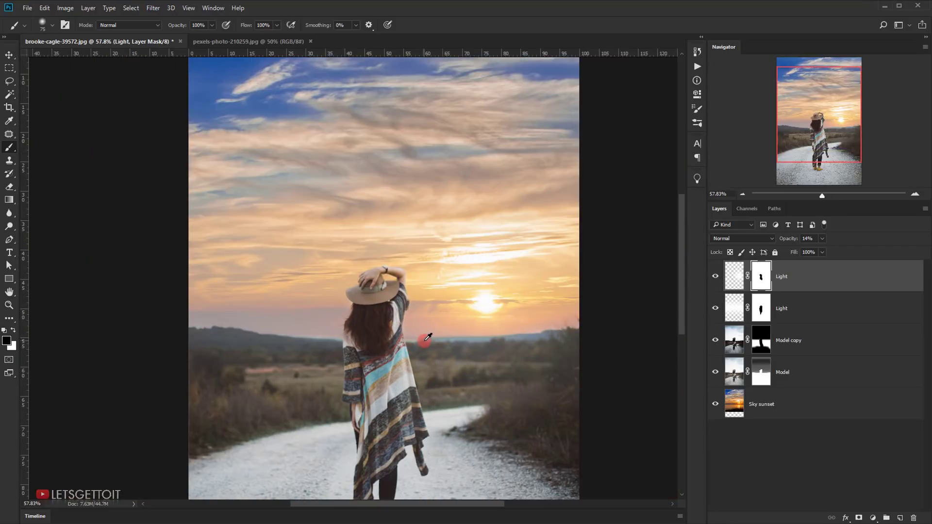
{"action": "scroll", "coordinate": [428, 336], "scroll_direction": "down", "scroll_amount": 2}
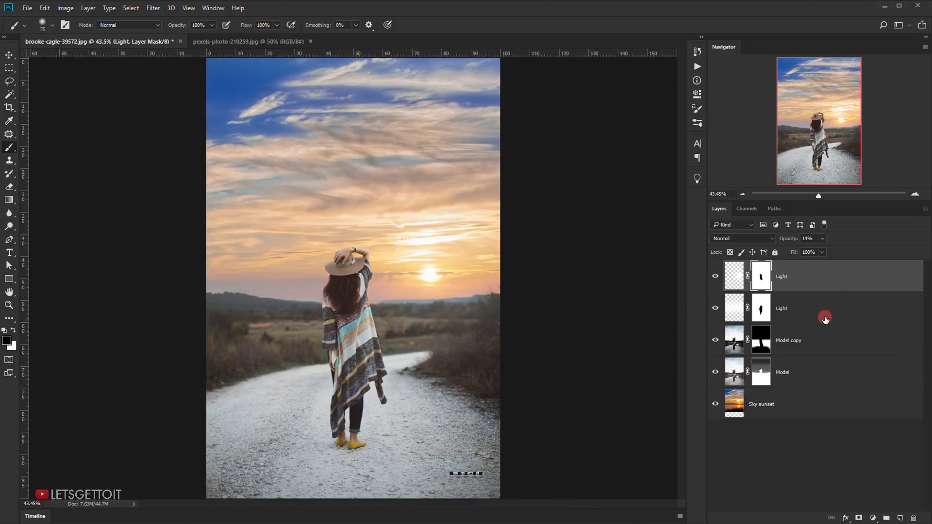
- Stamp all visible layers into a new top layer and name it Sharpen
{"action": "key", "text": "ctrl+alt+shift+e"}
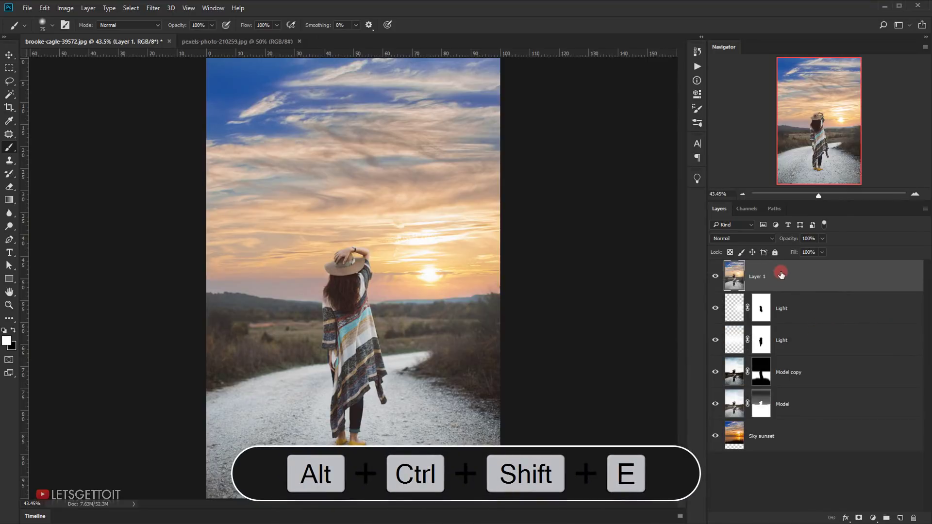
{"action": "double_click", "coordinate": [757, 278]}
{"action": "type", "text": "Sharp"}
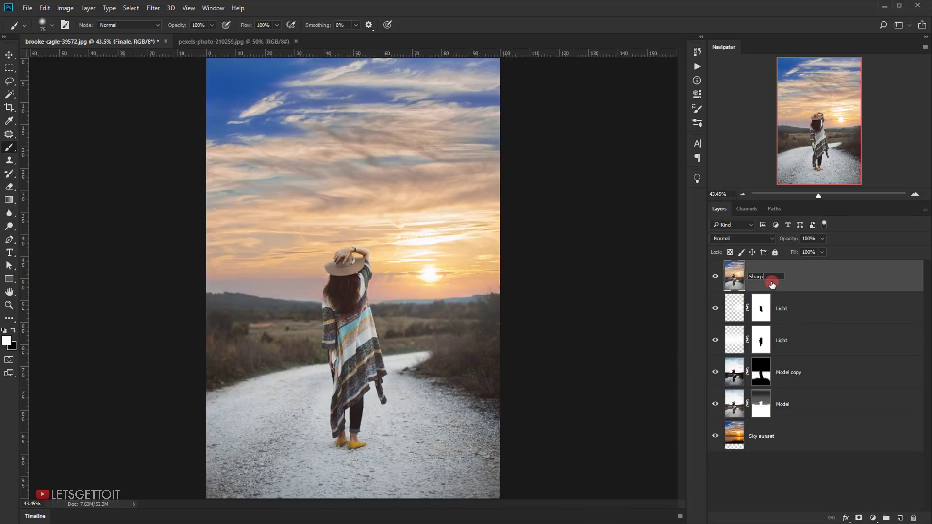
{"action": "type", "text": "en"}
{"action": "key", "text": "Return"}
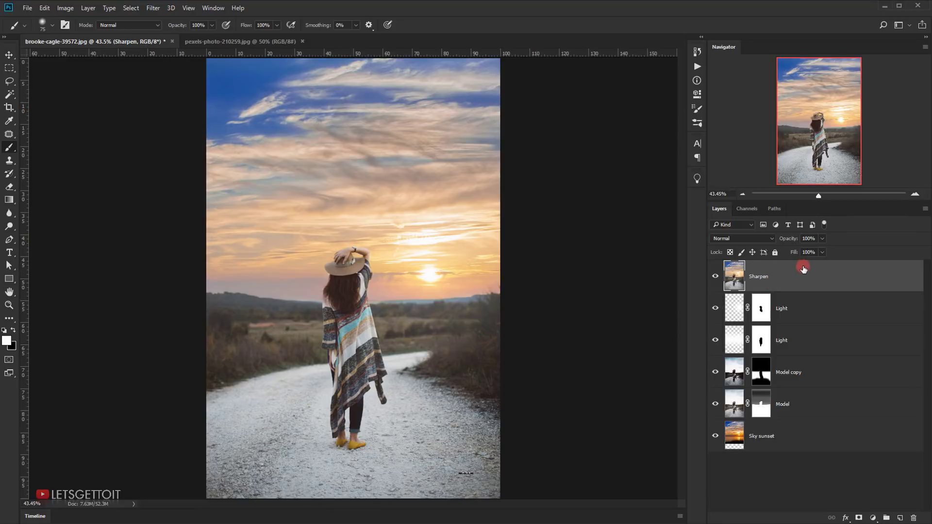
- Desaturate the Sharpen layer and apply a High Pass filter with a 2.5-pixel radius
{"action": "key", "text": "ctrl+shift+u"}
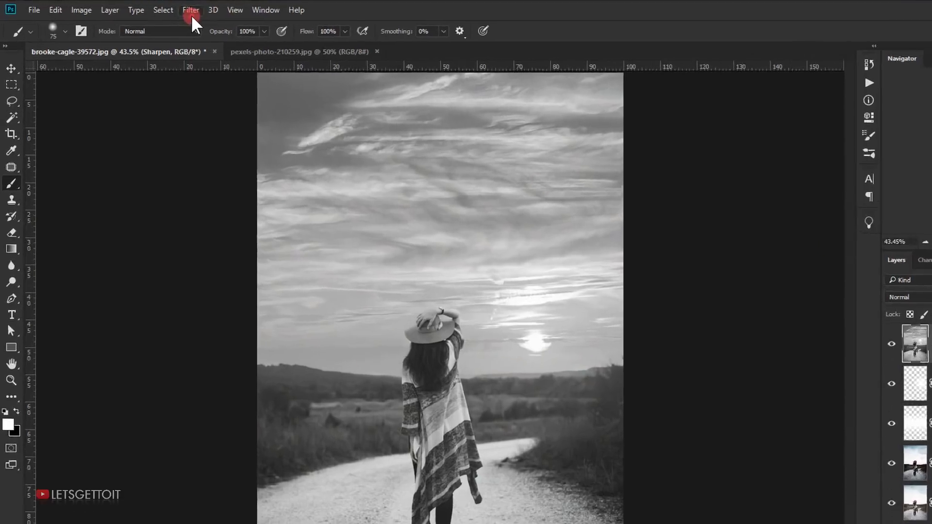
{"action": "left_click", "coordinate": [156, 11]}
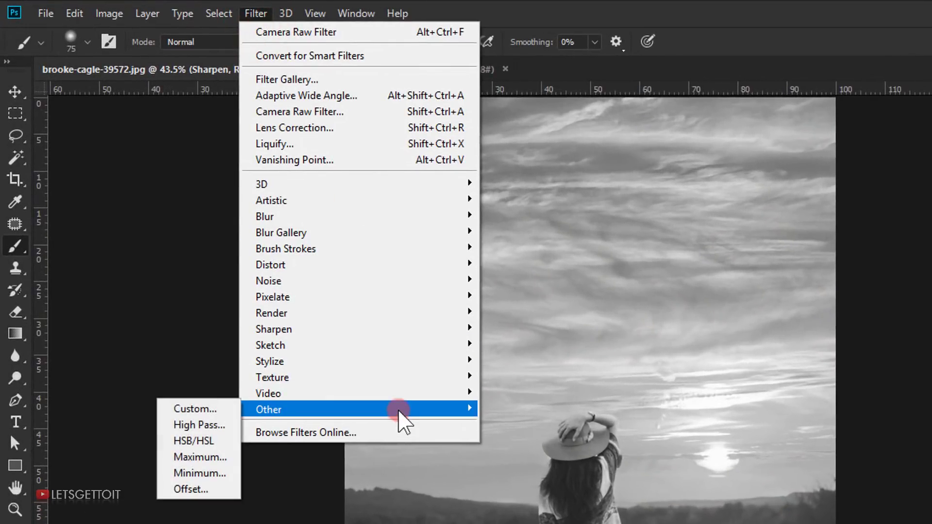
{"action": "left_click", "coordinate": [212, 425]}
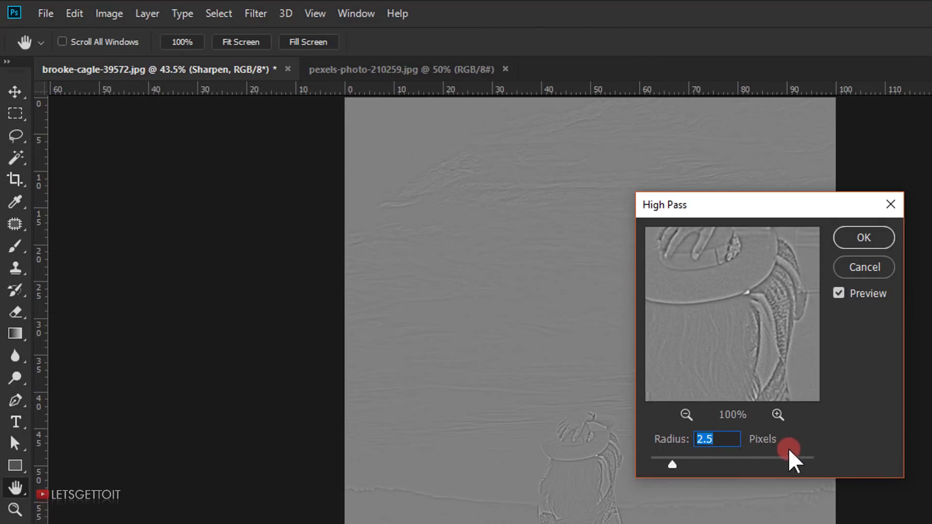
{"action": "left_click", "coordinate": [845, 241]}
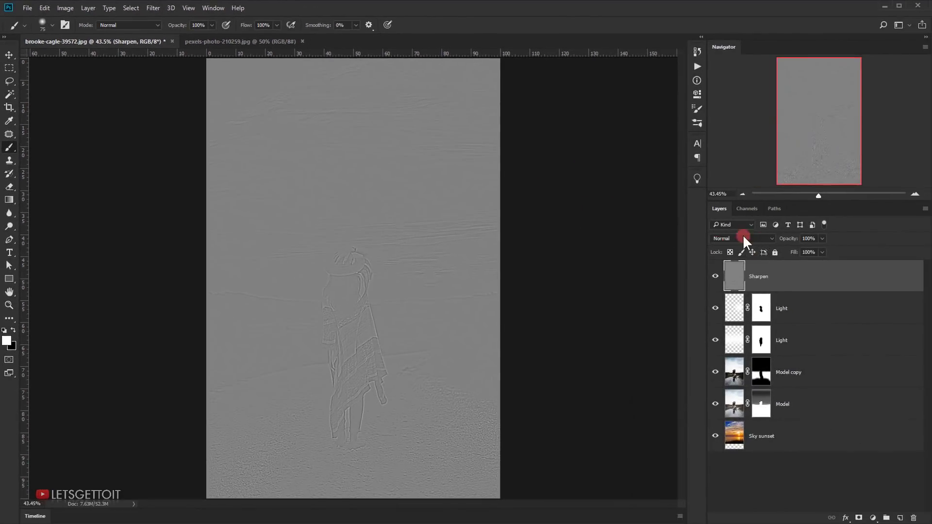
- Set the Sharpen layer's blend mode to Hard Light and add a black layer mask to it
{"action": "left_click", "coordinate": [740, 238]}
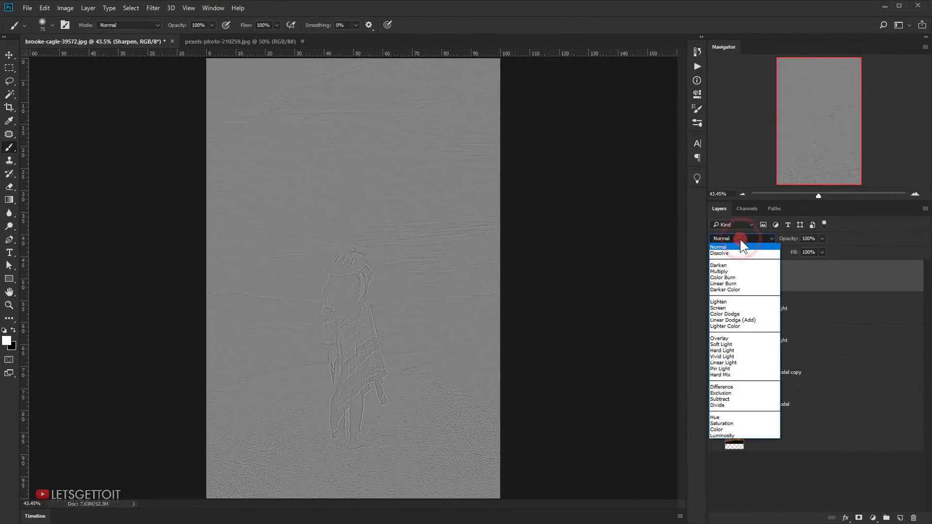
{"action": "left_click", "coordinate": [733, 349]}
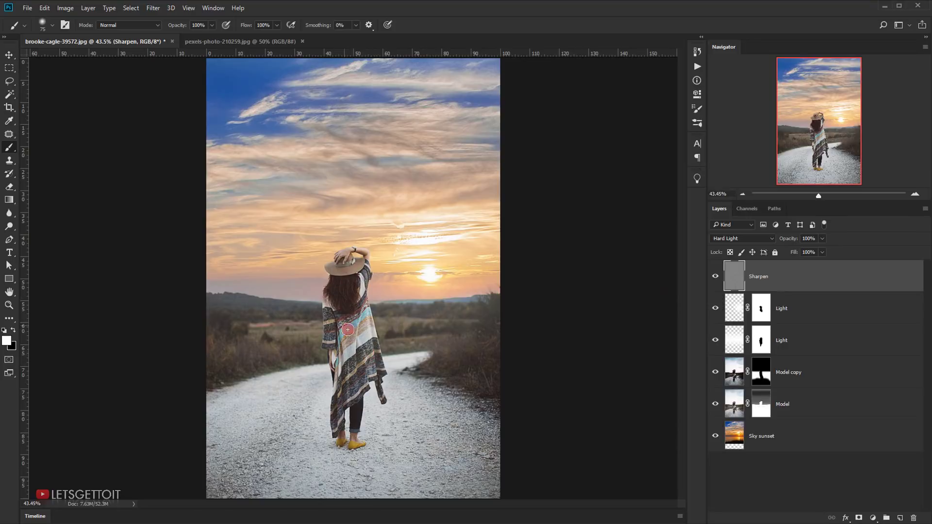
{"action": "left_click", "coordinate": [858, 518], "text": "alt"}
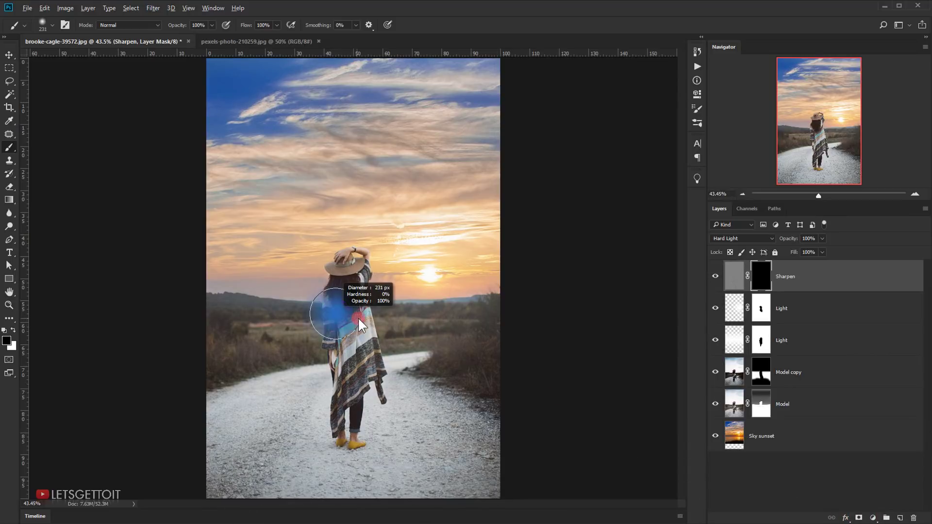
- Paint white over the model on the Sharpen mask with a soft 231 px brush, and lower the layer's opacity to 70%
{"action": "scroll", "coordinate": [344, 325], "scroll_direction": "up", "scroll_amount": 4}
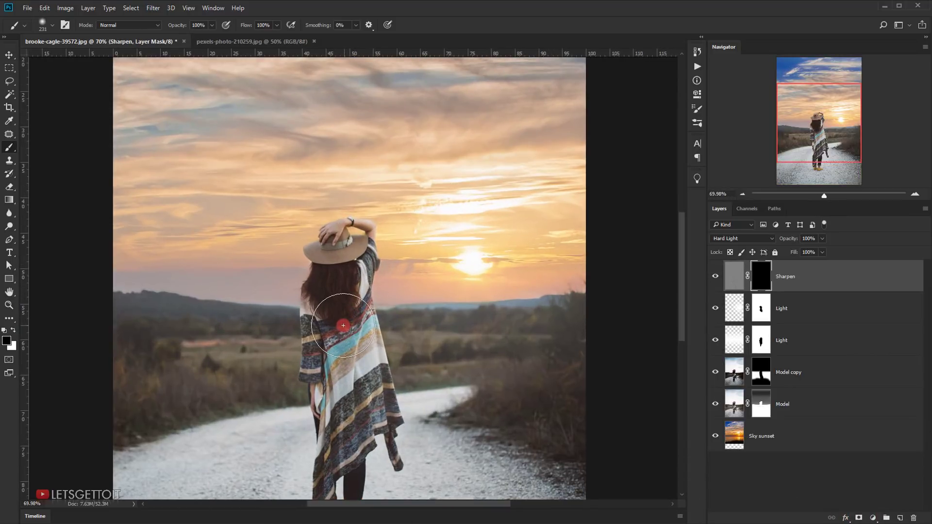
{"action": "left_click_drag", "start_coordinate": [371, 370], "coordinate": [381, 303]}
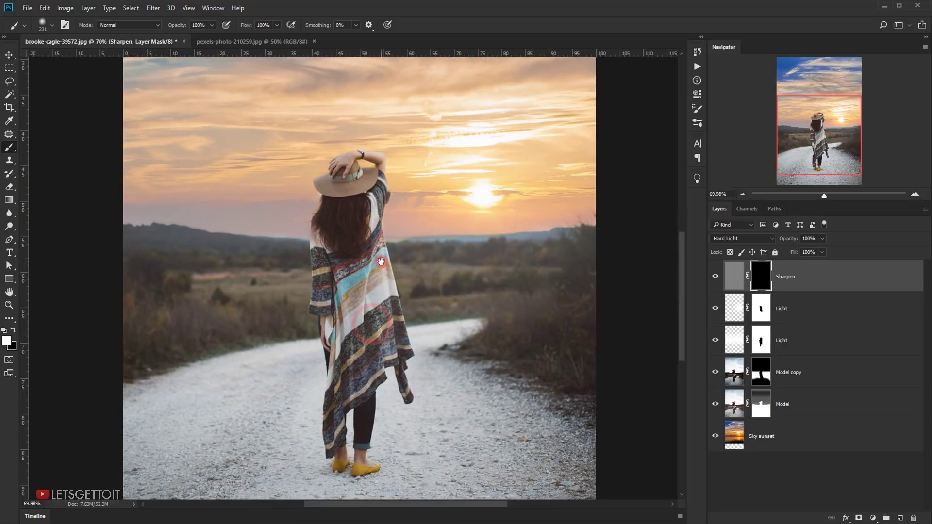
{"action": "mouse_move", "coordinate": [347, 185]}
{"action": "left_mouse_down"}
{"action": "mouse_move", "coordinate": [342, 256]}
{"action": "mouse_move", "coordinate": [367, 321]}
{"action": "mouse_move", "coordinate": [362, 430]}
{"action": "mouse_move", "coordinate": [375, 458]}
{"action": "mouse_move", "coordinate": [321, 335]}
{"action": "mouse_move", "coordinate": [370, 194]}
{"action": "mouse_move", "coordinate": [368, 324]}
{"action": "left_mouse_up"}
{"action": "mouse_move", "coordinate": [384, 413]}
{"action": "left_mouse_down"}
{"action": "mouse_move", "coordinate": [366, 466]}
{"action": "mouse_move", "coordinate": [344, 481]}
{"action": "mouse_move", "coordinate": [366, 480]}
{"action": "mouse_move", "coordinate": [321, 399]}
{"action": "mouse_move", "coordinate": [333, 310]}
{"action": "mouse_move", "coordinate": [399, 376]}
{"action": "mouse_move", "coordinate": [420, 339]}
{"action": "left_mouse_up"}
{"action": "scroll", "coordinate": [420, 339], "scroll_direction": "down", "scroll_amount": 4}
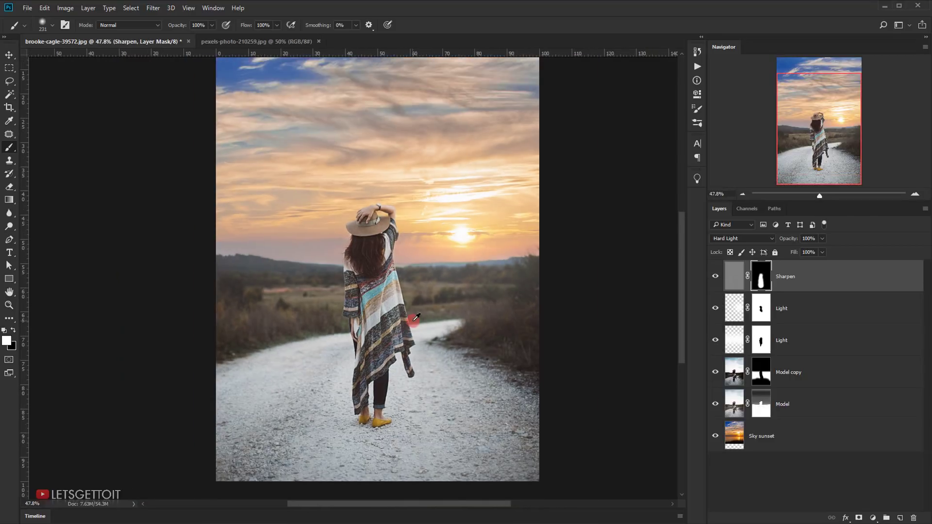
{"action": "left_click_drag", "start_coordinate": [798, 240], "coordinate": [792, 241]}
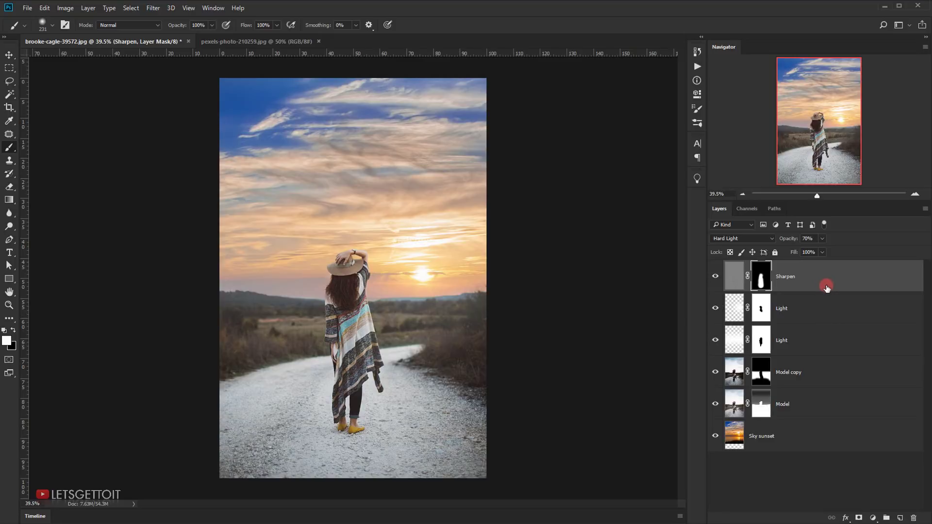
- Stamp all visible layers into a new top layer and name it Finale
{"action": "key", "text": "ctrl+alt+shift+e"}
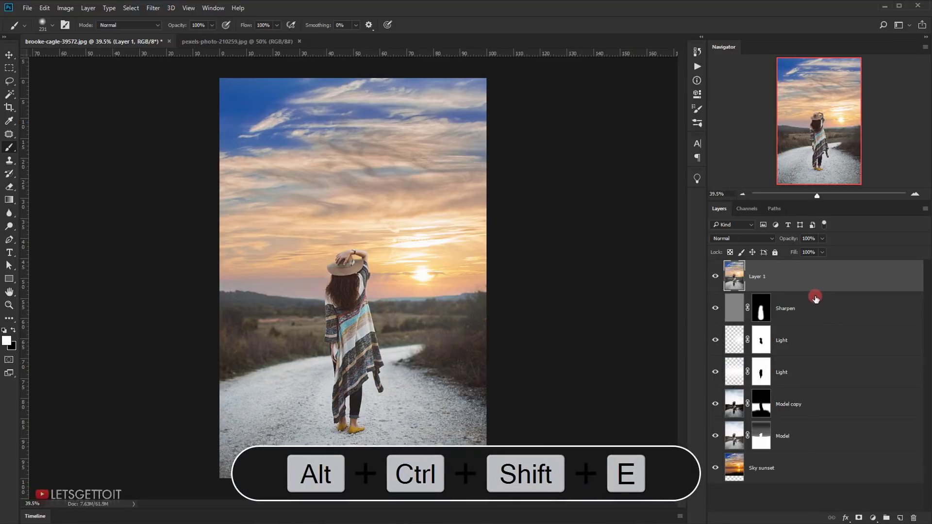
{"action": "double_click", "coordinate": [757, 276]}
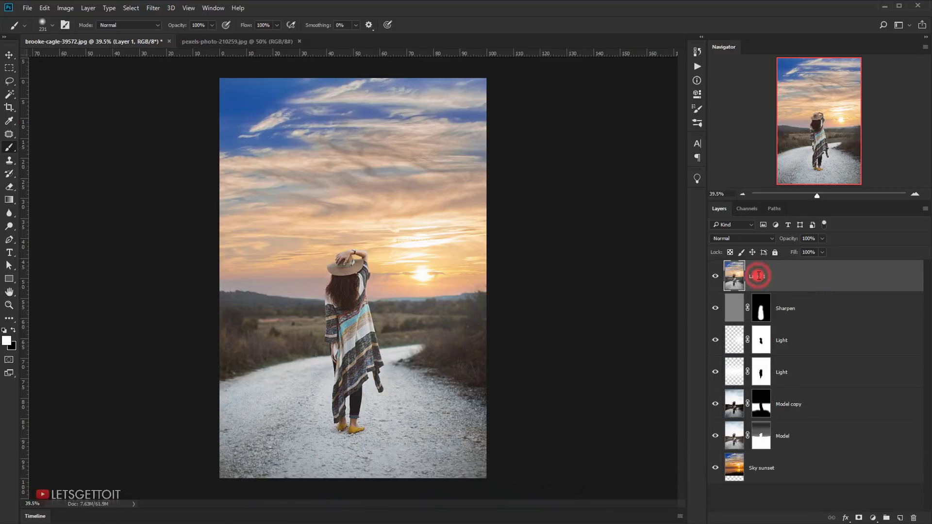
{"action": "left_click", "coordinate": [798, 271]}
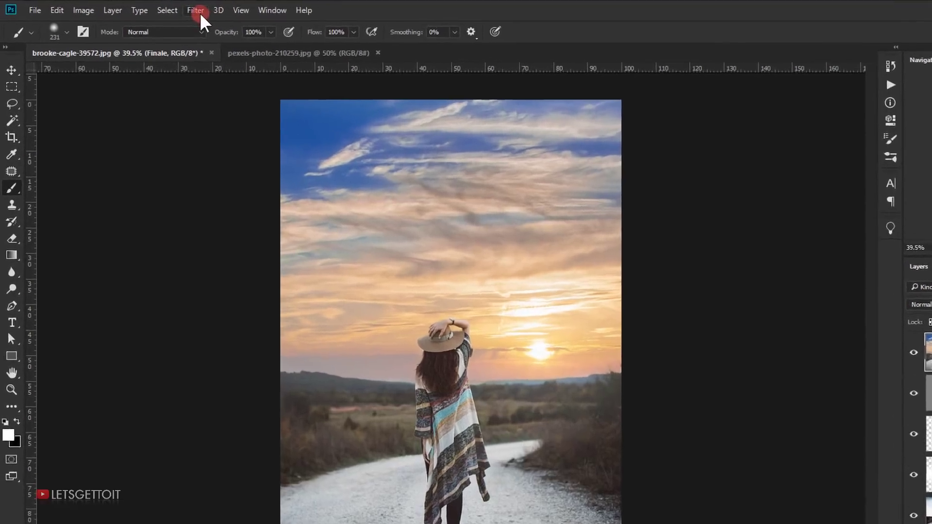
- Open the Camera Raw Filter on the Finale layer and set Exposure to -0.40 and Vibrance to +15
{"action": "left_click", "coordinate": [197, 11]}
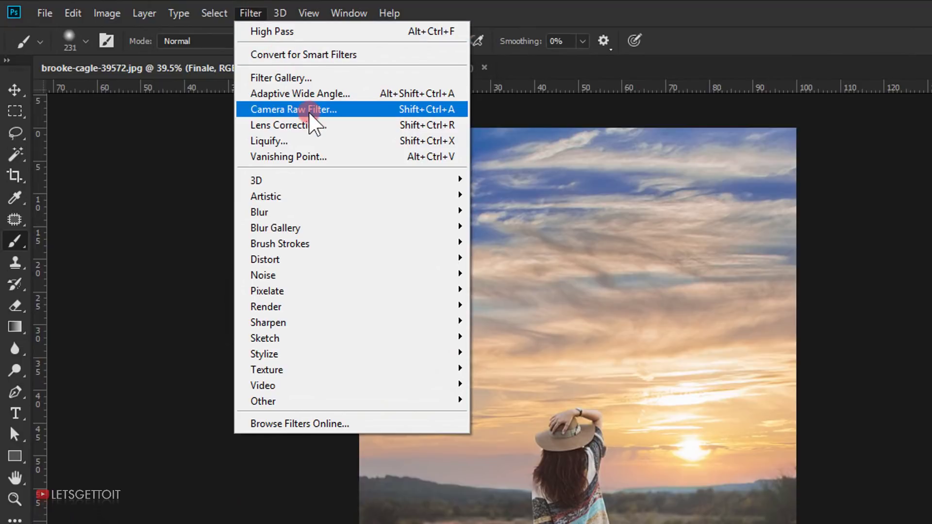
{"action": "left_click", "coordinate": [313, 111]}
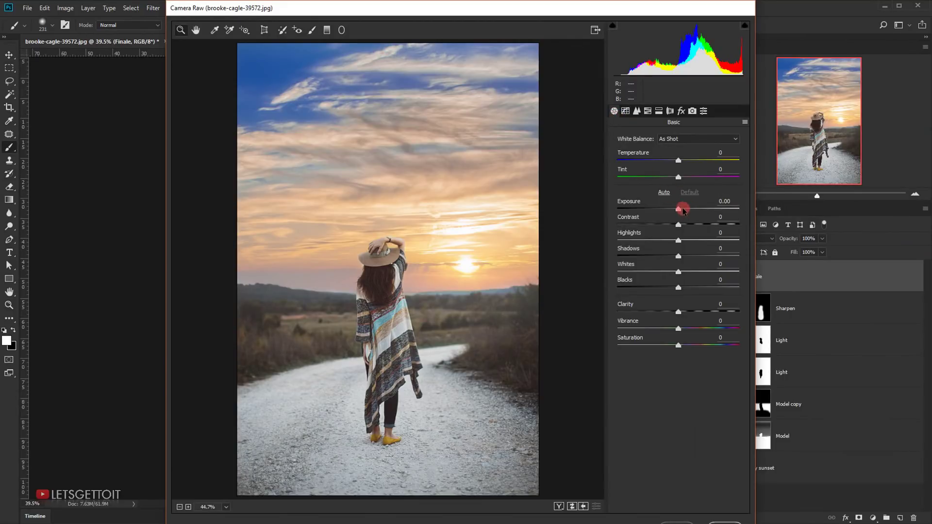
{"action": "left_click_drag", "start_coordinate": [678, 212], "coordinate": [673, 209]}
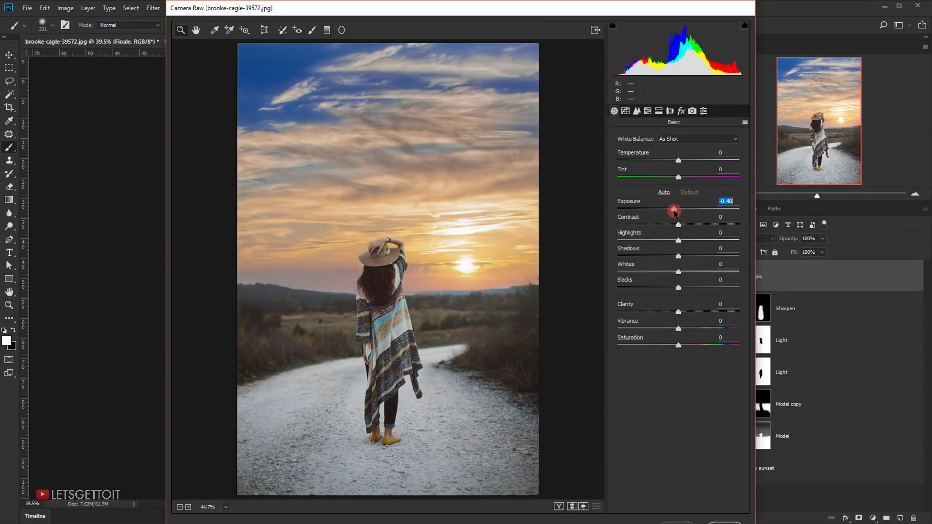
{"action": "left_click", "coordinate": [725, 202]}
{"action": "left_click_drag", "start_coordinate": [679, 330], "coordinate": [686, 331]}
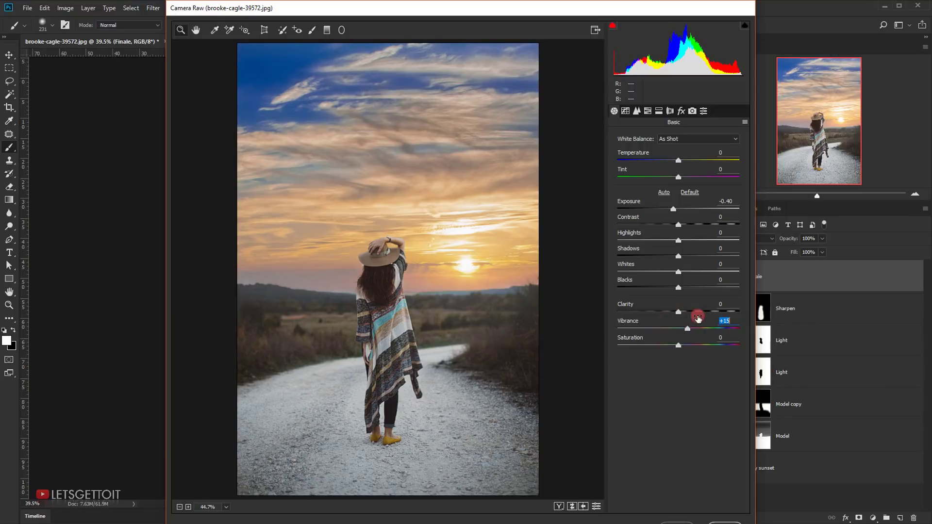
- Add a post-crop vignette with Amount -15, Feather 100 and slightly raised Roundness, and apply the Camera Raw adjustments
{"action": "left_click", "coordinate": [682, 112]}
{"action": "left_click", "coordinate": [642, 241]}
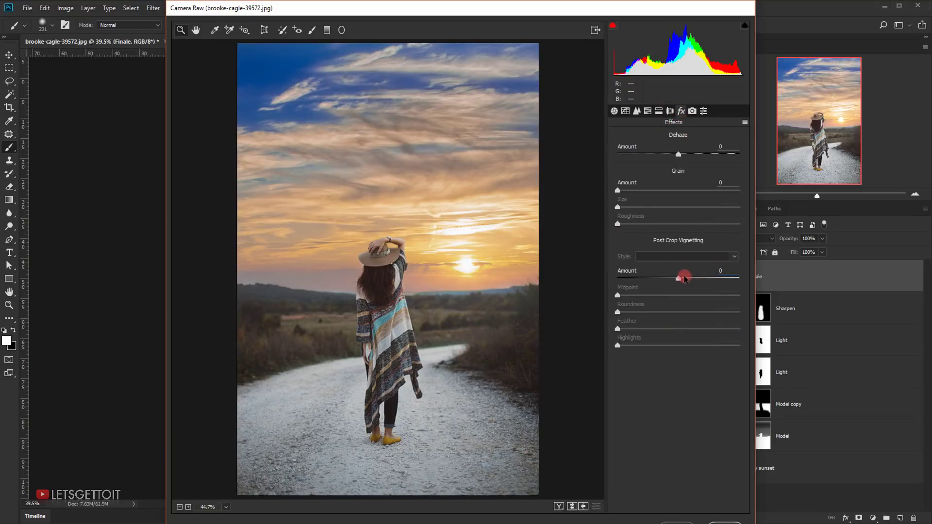
{"action": "left_click_drag", "start_coordinate": [678, 278], "coordinate": [673, 279]}
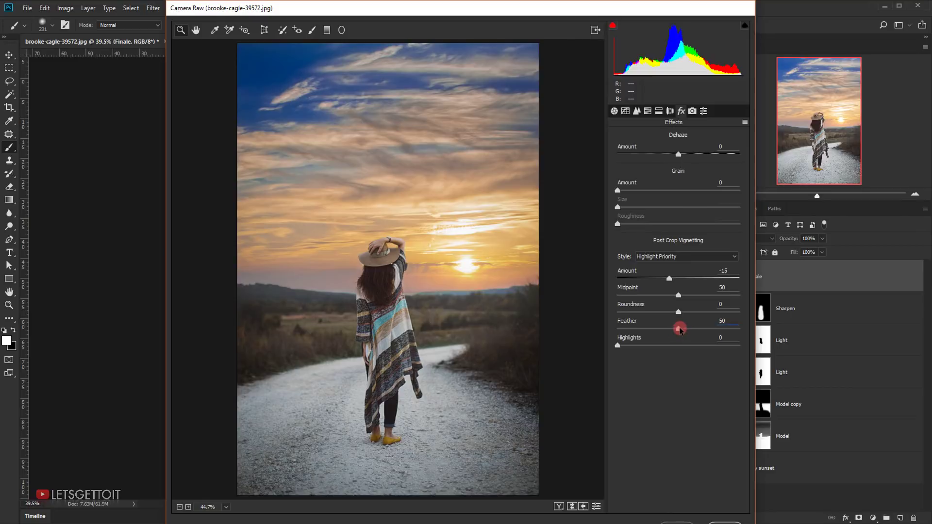
{"action": "left_click_drag", "start_coordinate": [680, 330], "coordinate": [757, 324]}
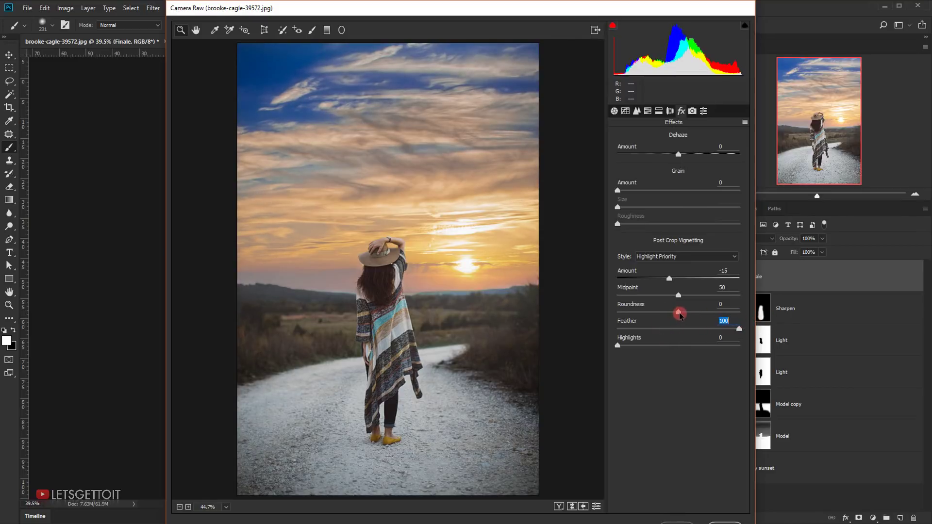
{"action": "left_click_drag", "start_coordinate": [680, 315], "coordinate": [686, 315]}
{"action": "left_click", "coordinate": [726, 521]}
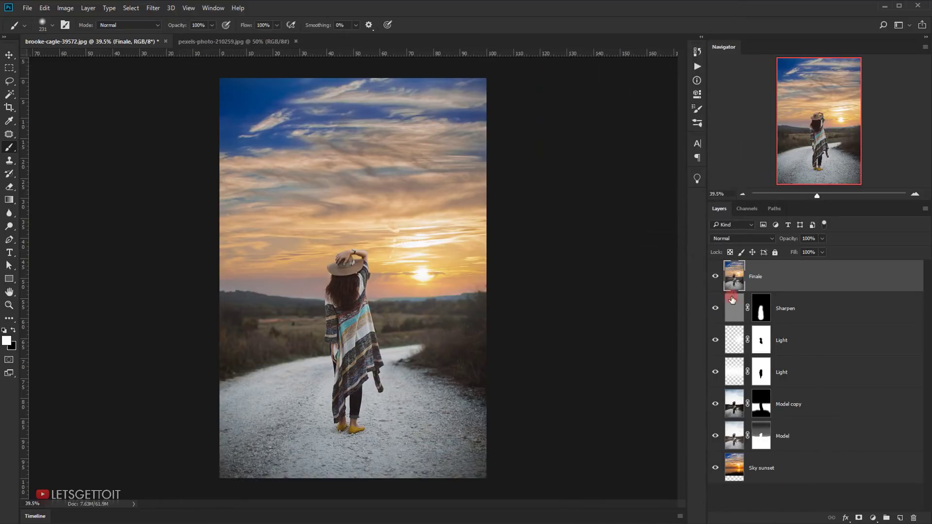
- Compare the image with and without the Finale layer, and place an unmasked copy of the Model layer on top, hidden
{"action": "left_click", "coordinate": [716, 277]}
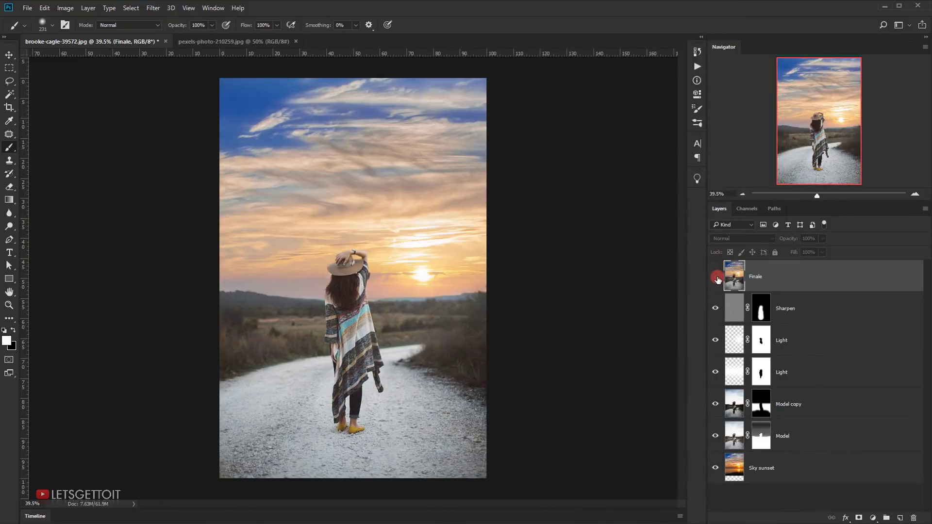
{"action": "left_click", "coordinate": [716, 277]}
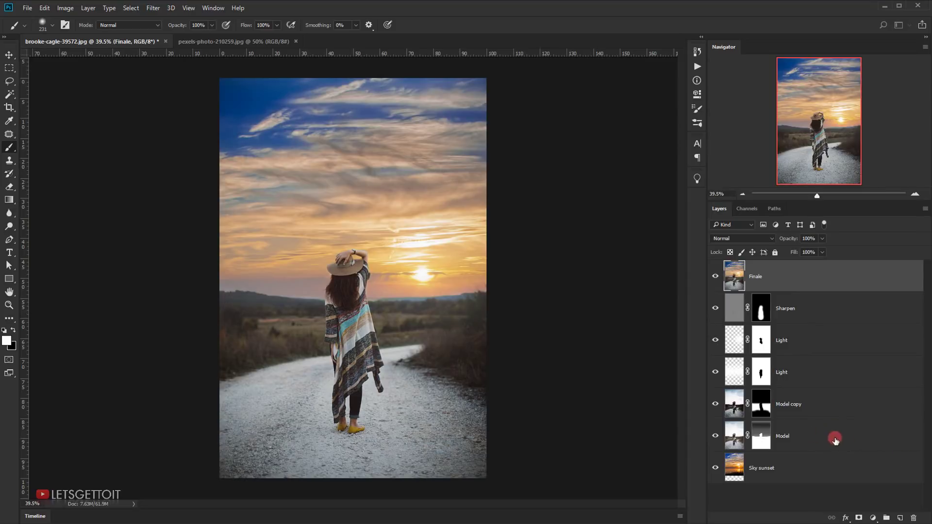
{"action": "left_click_drag", "start_coordinate": [806, 432], "coordinate": [798, 274]}
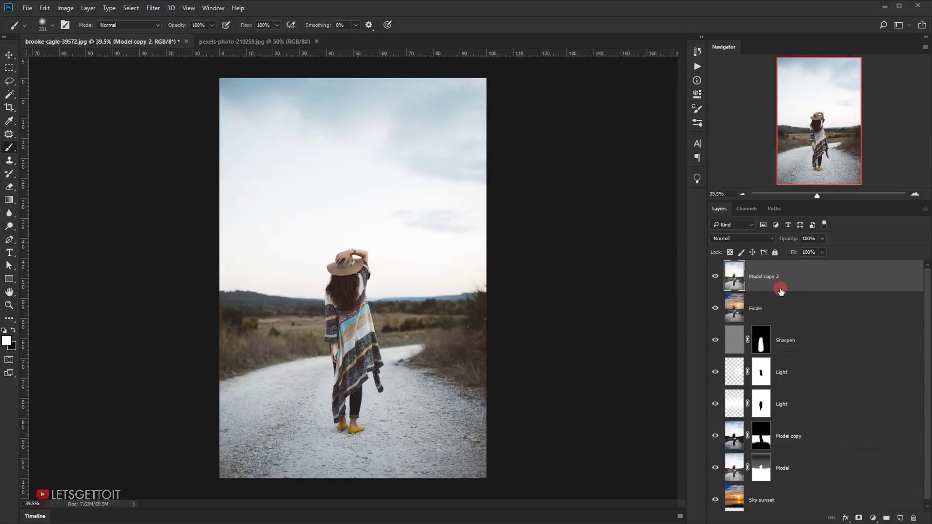
{"action": "left_click", "coordinate": [716, 277]}
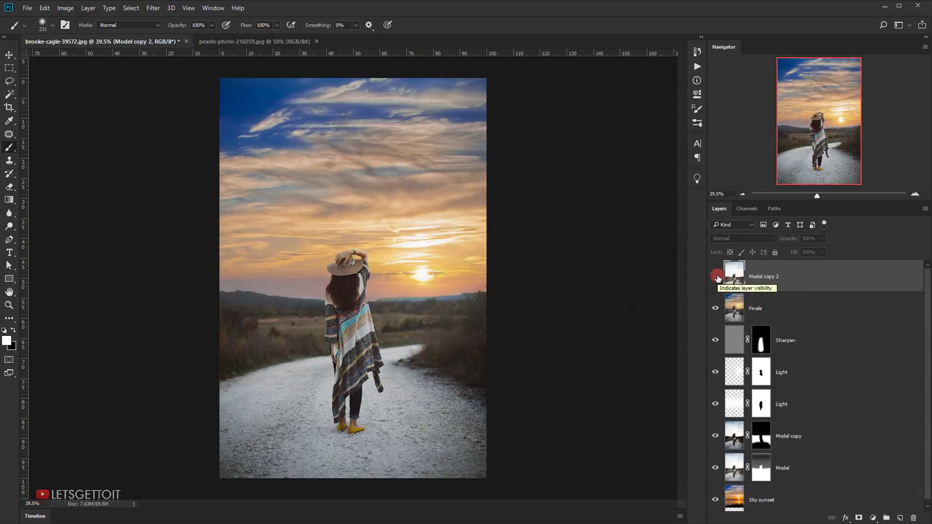